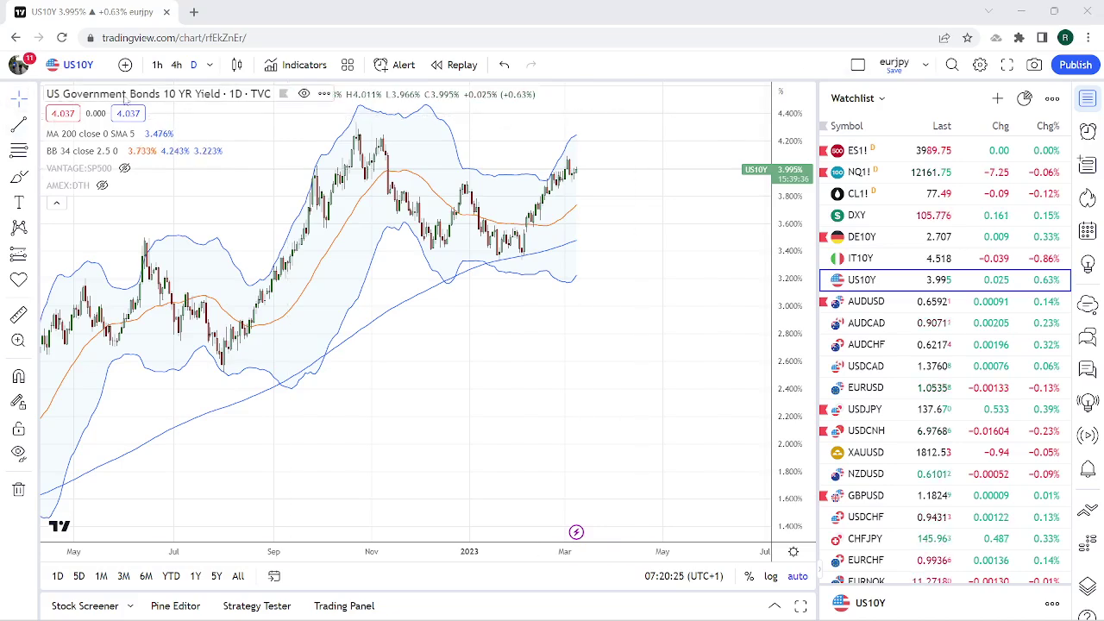
- Switch the US10Y chart from daily to 1-hour candles
{"action": "left_click", "coordinate": [157, 65]}
{"action": "scroll", "coordinate": [575, 345], "scroll_direction": "up", "scroll_amount": 5}
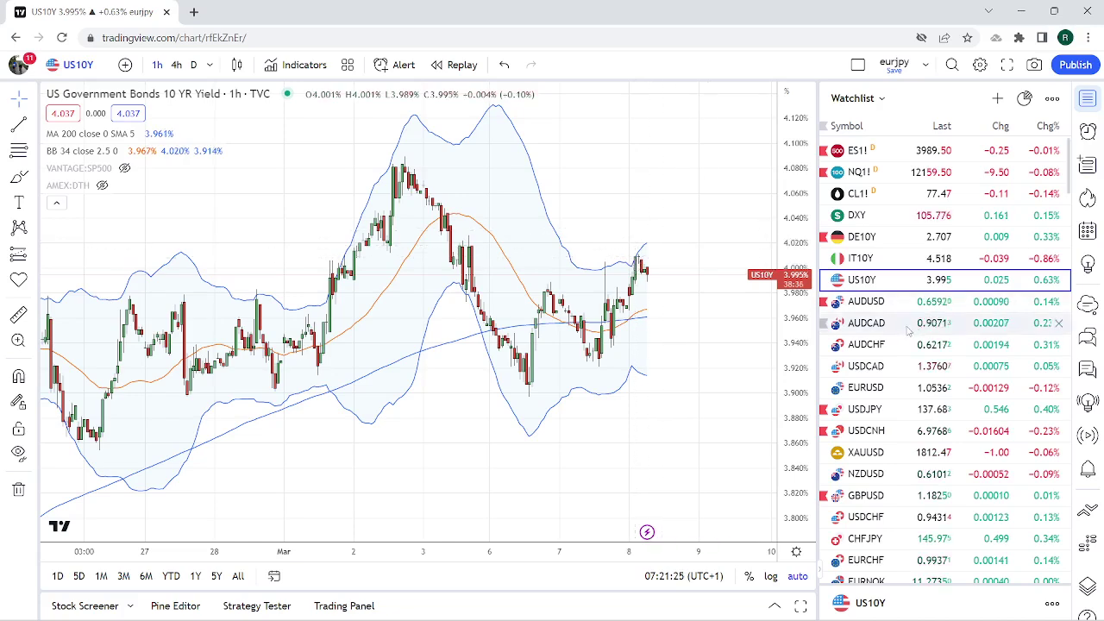
{"action": "scroll", "coordinate": [908, 330], "scroll_direction": "down", "scroll_amount": 1}
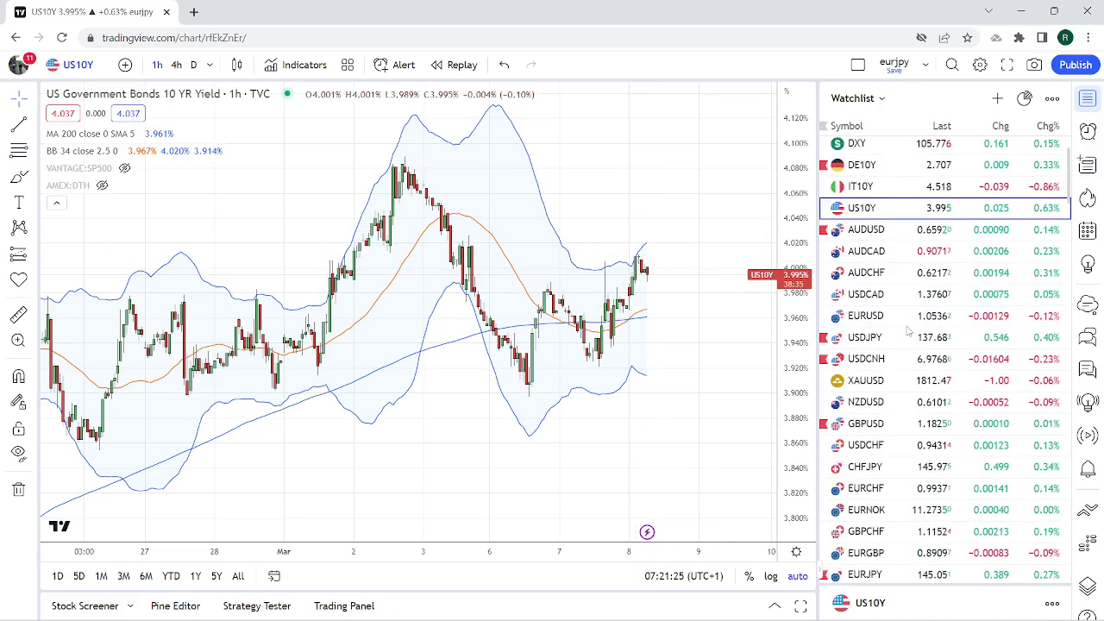
- Load the EURNOK chart and hide its green extended trend line
{"action": "left_click", "coordinate": [866, 509]}
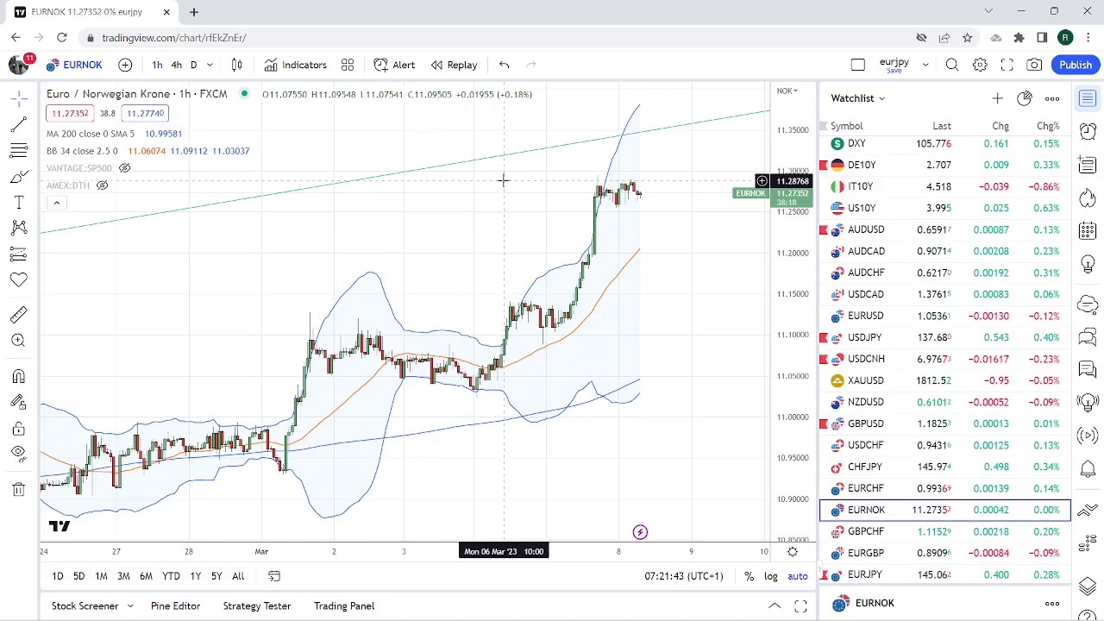
{"action": "right_click", "coordinate": [519, 156]}
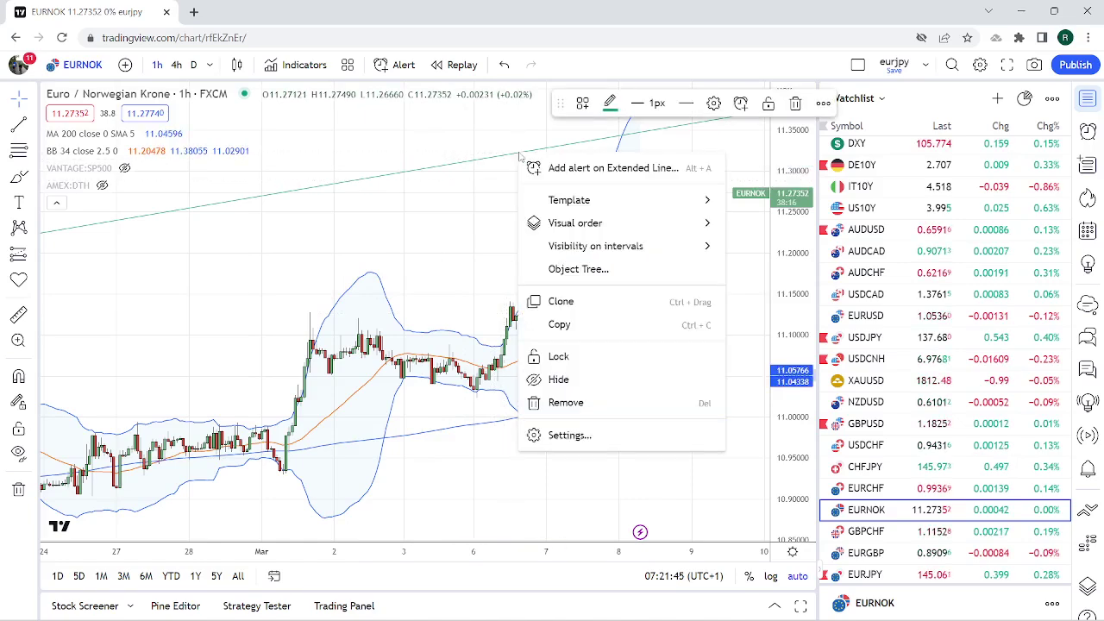
{"action": "left_click", "coordinate": [565, 379]}
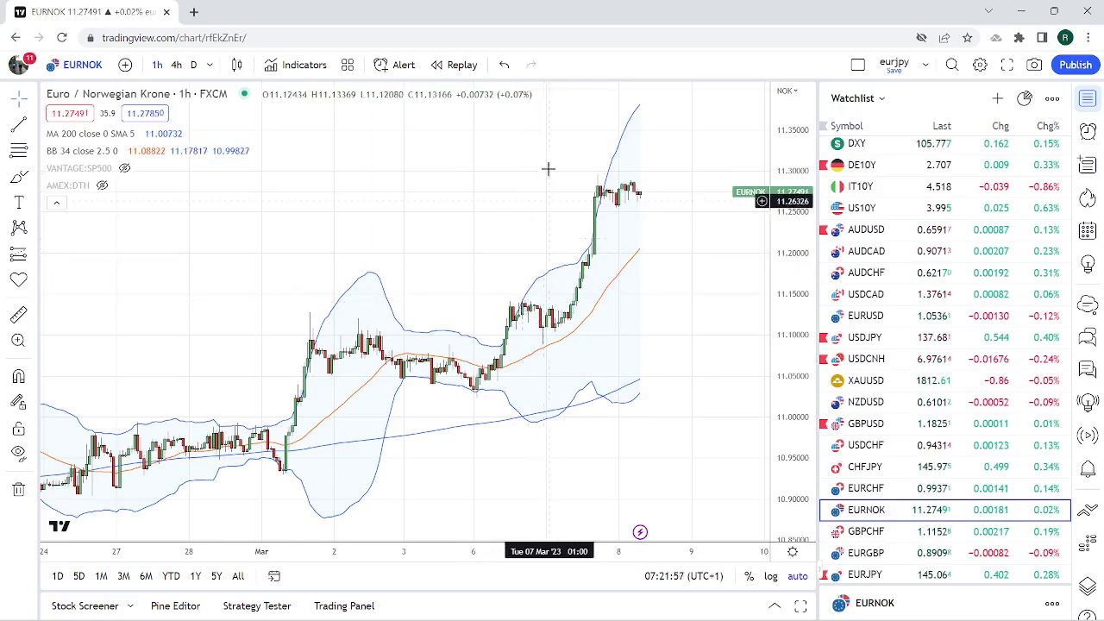
- Put EURNOK on daily candles and zoom the chart out
{"action": "left_click", "coordinate": [193, 65]}
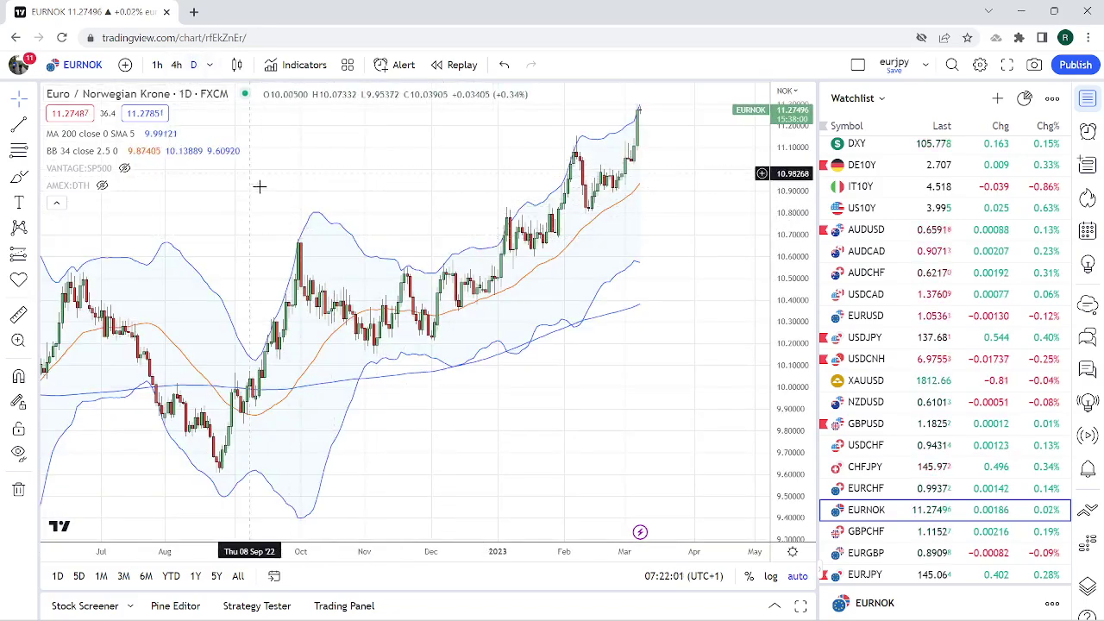
{"action": "scroll", "coordinate": [299, 213], "scroll_direction": "down", "scroll_amount": 3}
{"action": "scroll", "coordinate": [302, 208], "scroll_direction": "down", "scroll_amount": 5}
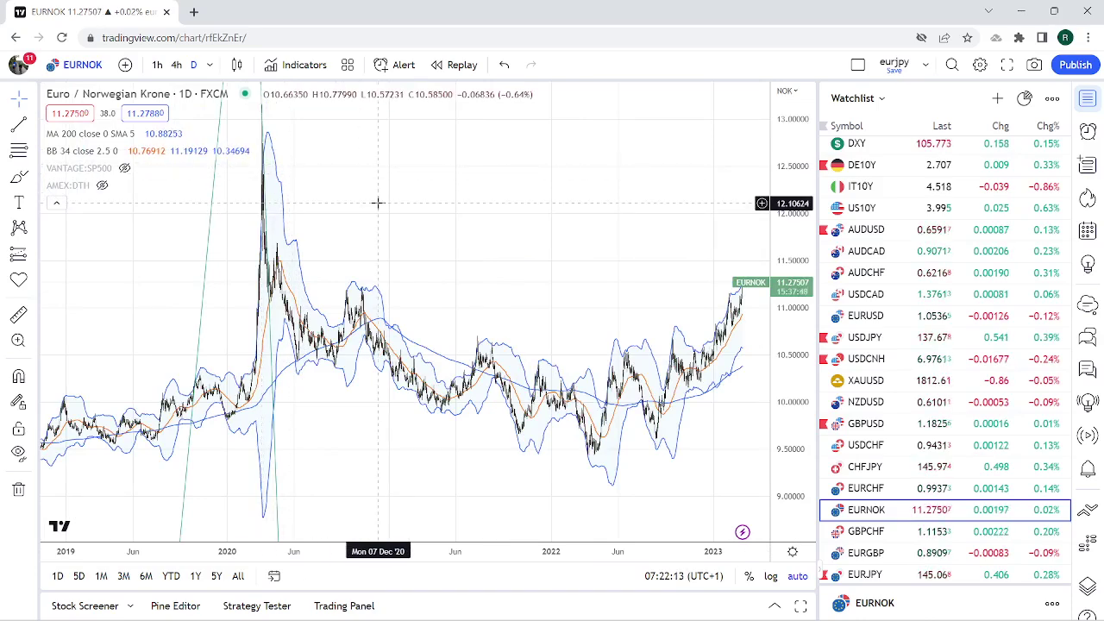
{"action": "left_click", "coordinate": [209, 64]}
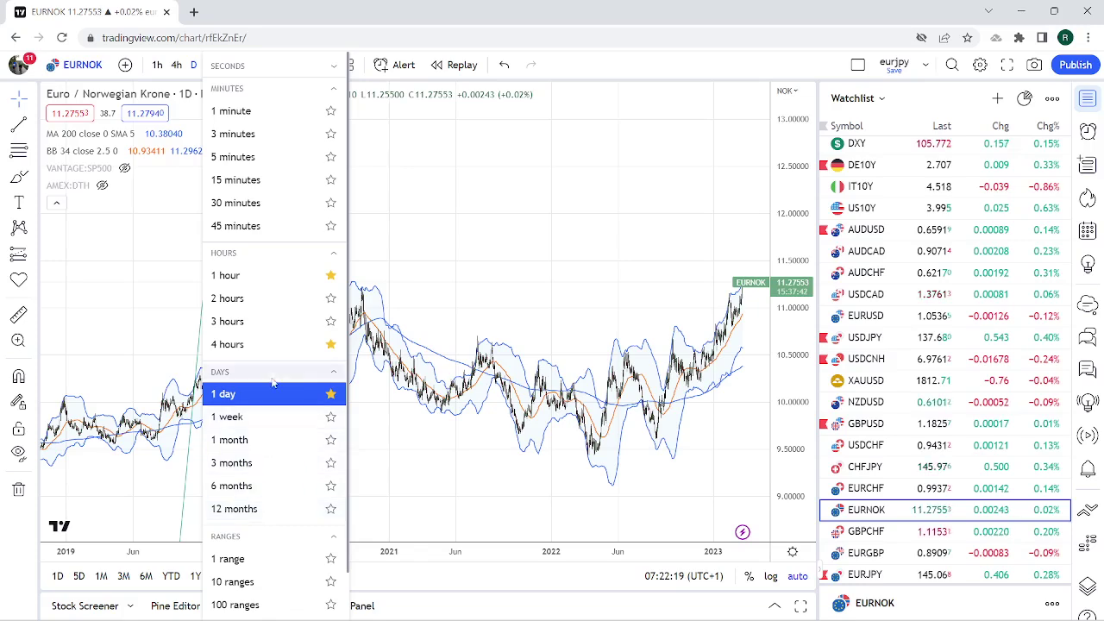
{"action": "left_click", "coordinate": [81, 256]}
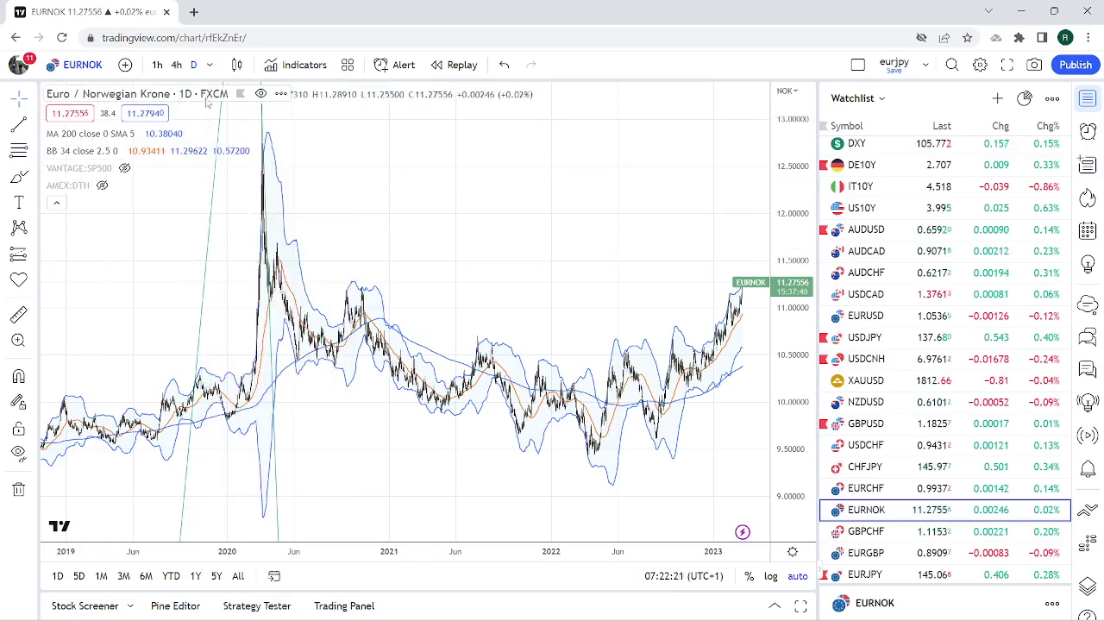
- Try 12-month candles, then settle on 1-month candles covering about 2008–2023
{"action": "left_click", "coordinate": [209, 65]}
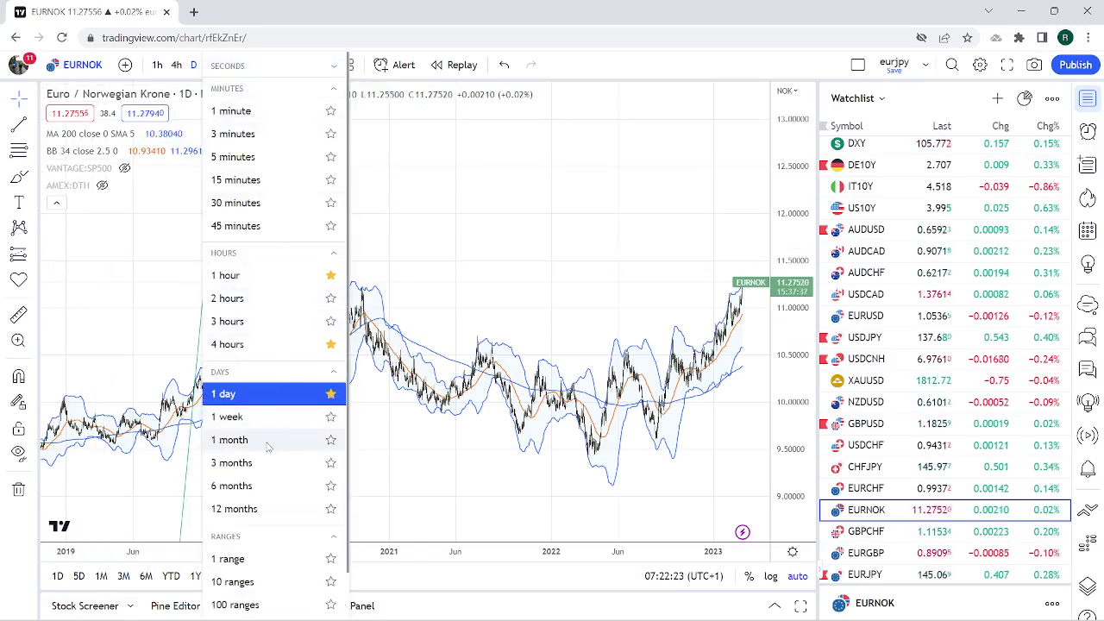
{"action": "left_click", "coordinate": [255, 509]}
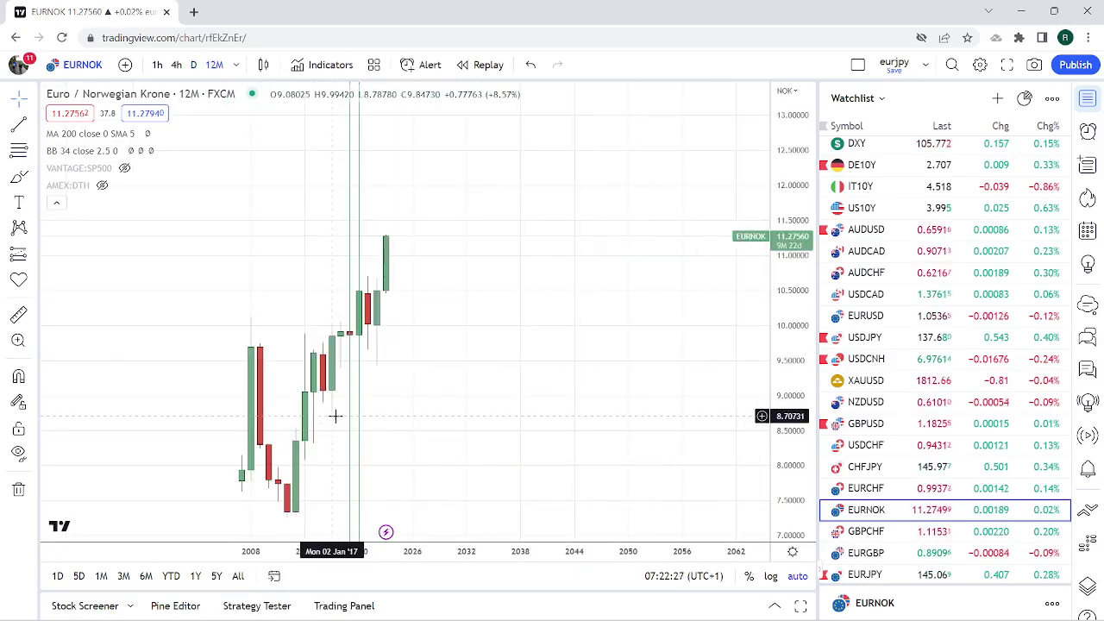
{"action": "left_click", "coordinate": [237, 66]}
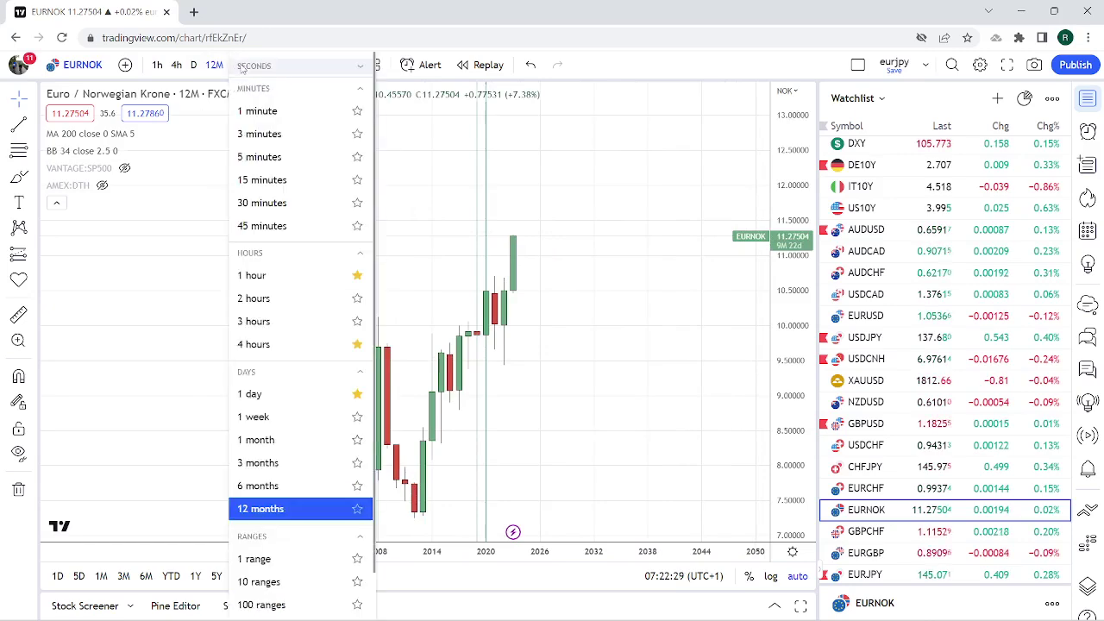
{"action": "left_click", "coordinate": [263, 439]}
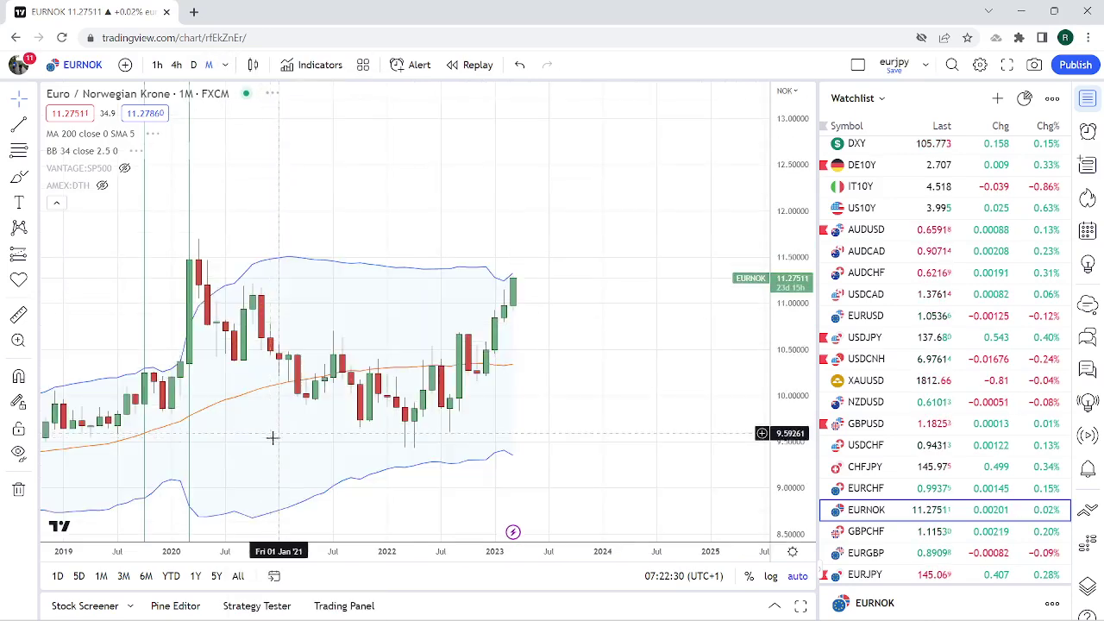
{"action": "scroll", "coordinate": [322, 422], "scroll_direction": "down", "scroll_amount": 6}
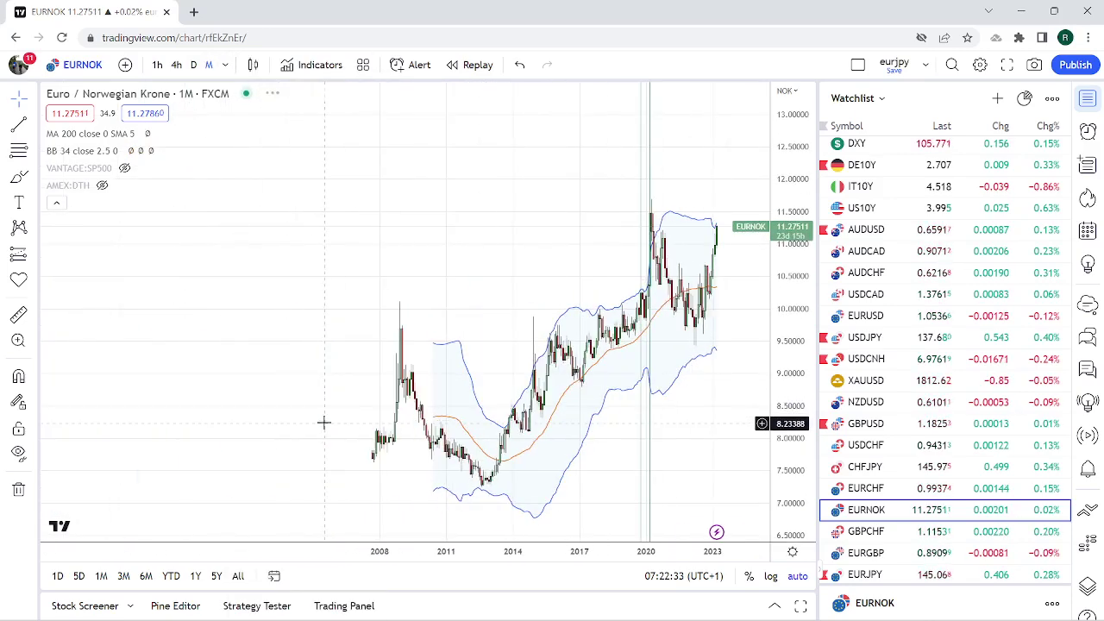
{"action": "scroll", "coordinate": [324, 423], "scroll_direction": "up", "scroll_amount": 2}
{"action": "scroll", "coordinate": [325, 423], "scroll_direction": "down", "scroll_amount": 2}
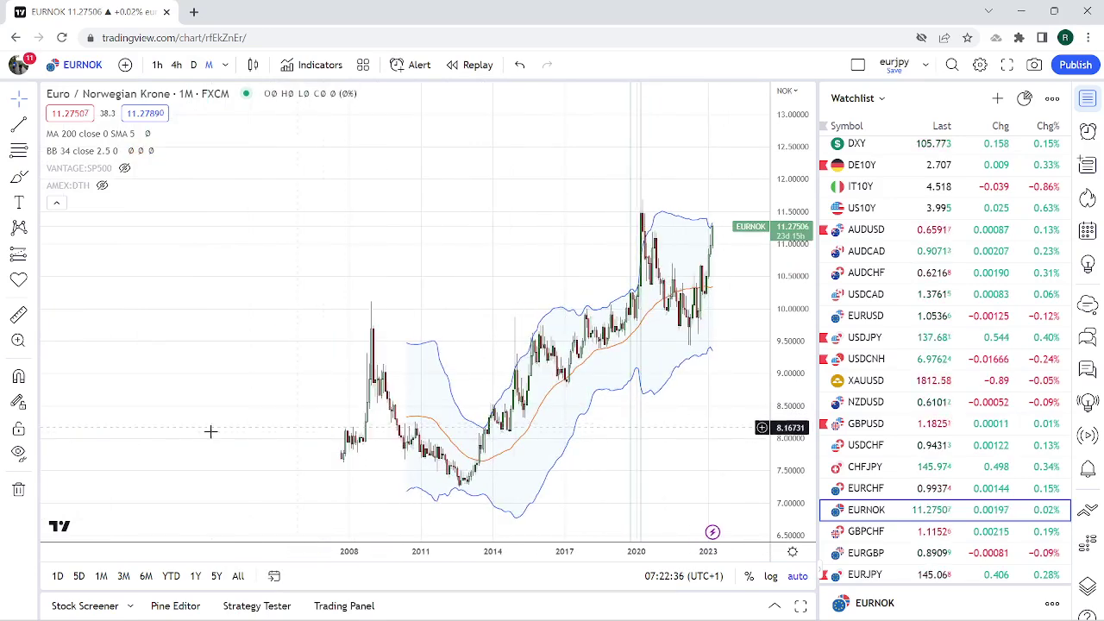
{"action": "scroll", "coordinate": [214, 392], "scroll_direction": "up", "scroll_amount": 2}
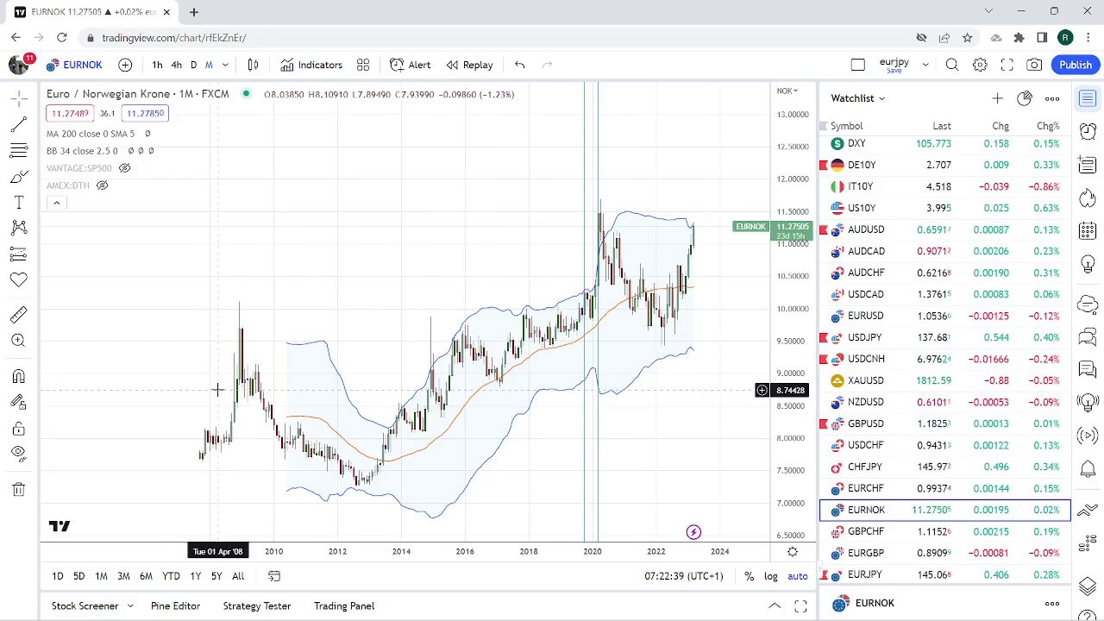
{"action": "scroll", "coordinate": [217, 390], "scroll_direction": "down", "scroll_amount": 1}
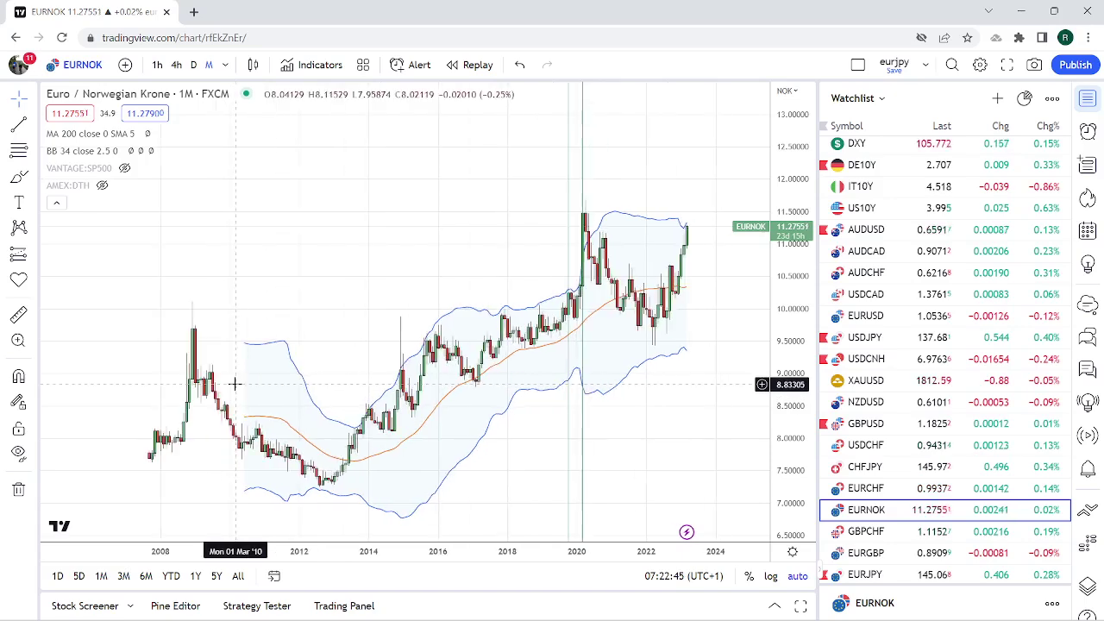
{"action": "scroll", "coordinate": [235, 384], "scroll_direction": "up", "scroll_amount": 1}
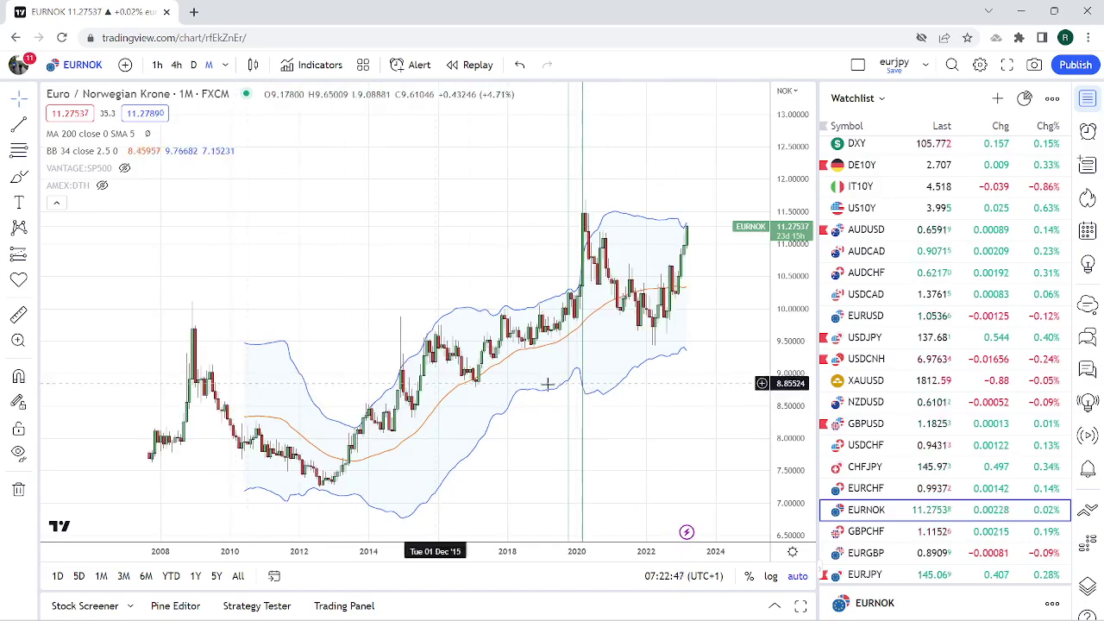
{"action": "scroll", "coordinate": [860, 362], "scroll_direction": "up", "scroll_amount": 3}
- Load the CL1! crude oil futures chart on daily candles
{"action": "left_click", "coordinate": [856, 194]}
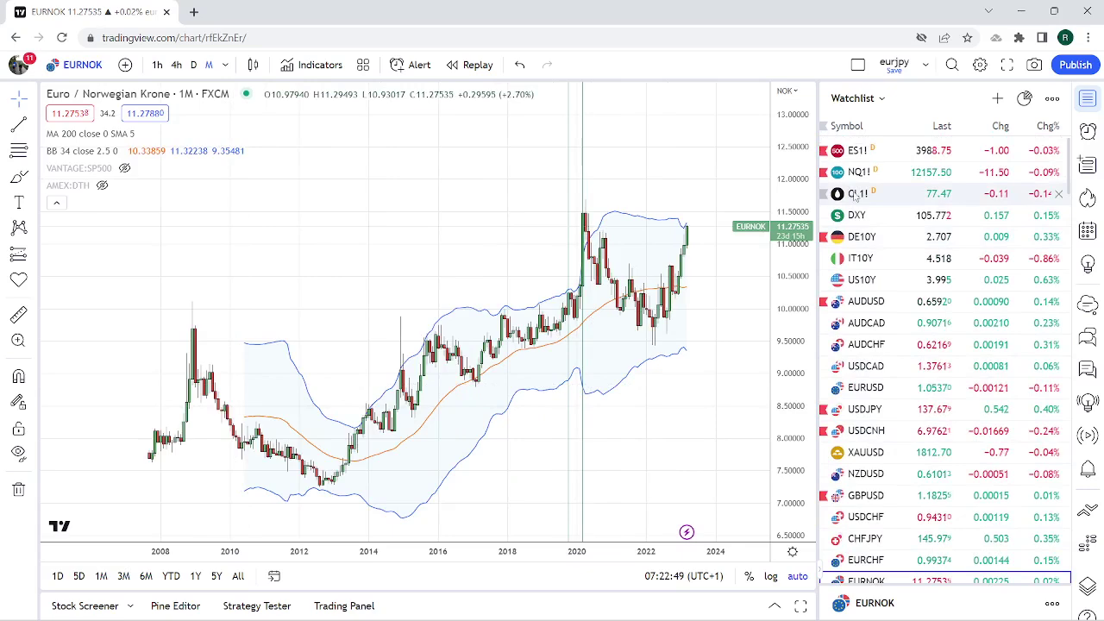
{"action": "scroll", "coordinate": [525, 333], "scroll_direction": "up", "scroll_amount": 1}
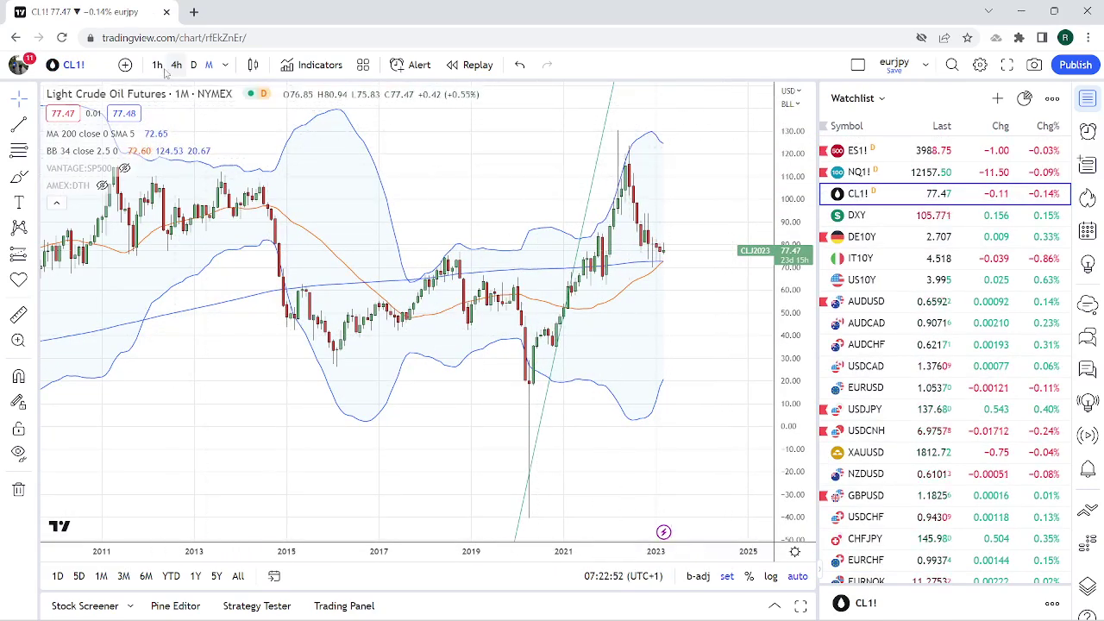
{"action": "left_click", "coordinate": [193, 65]}
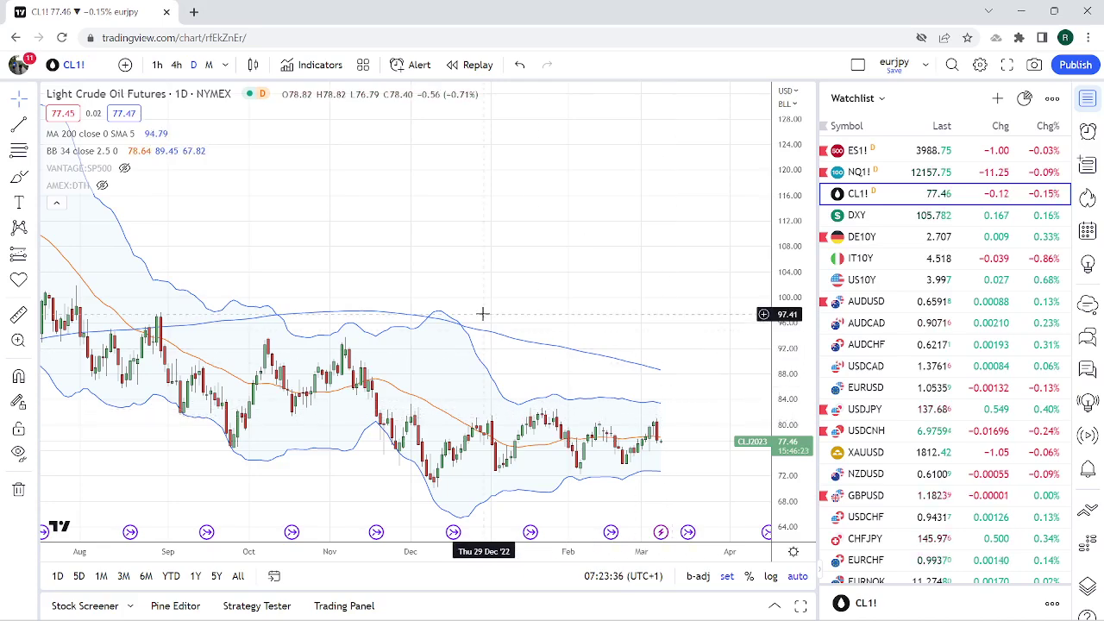
{"action": "scroll", "coordinate": [925, 323], "scroll_direction": "down", "scroll_amount": 1}
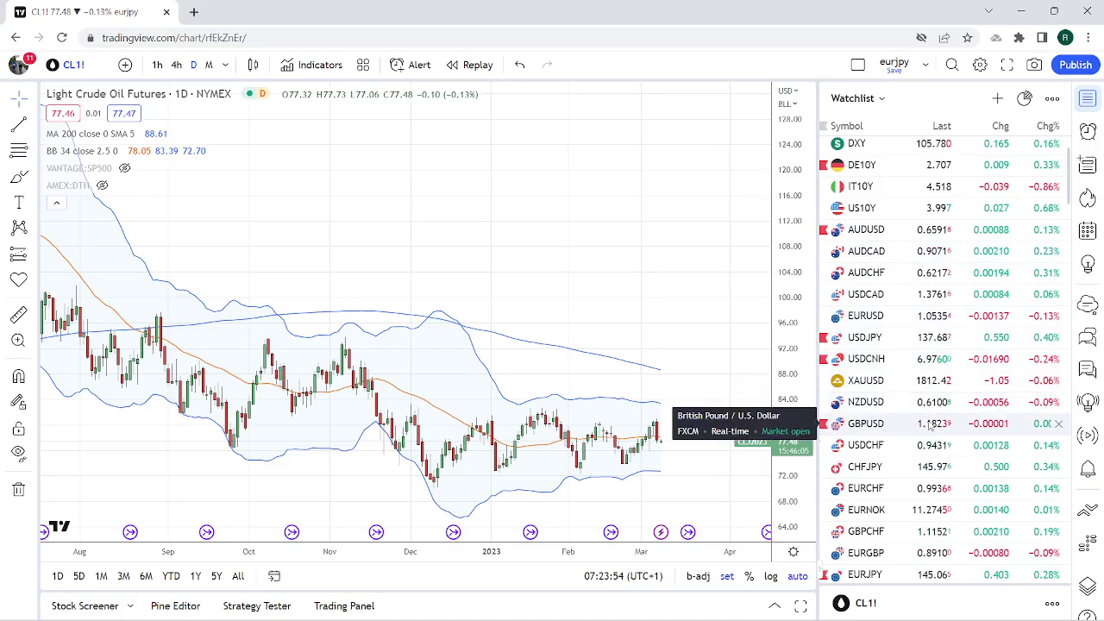
{"action": "scroll", "coordinate": [934, 423], "scroll_direction": "down", "scroll_amount": 1}
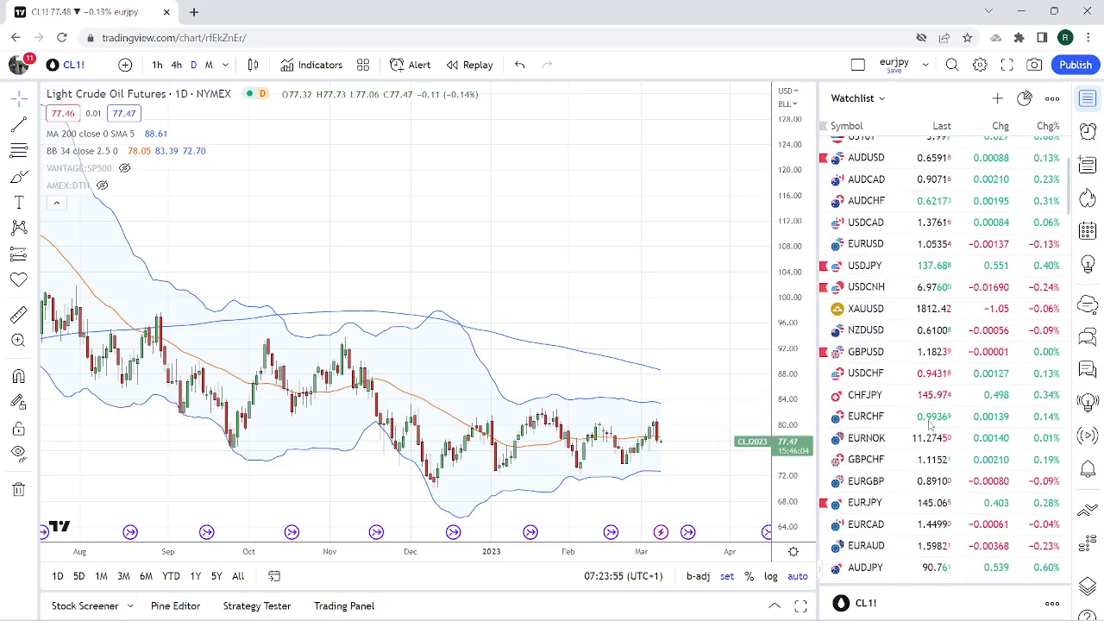
{"action": "left_click", "coordinate": [858, 548]}
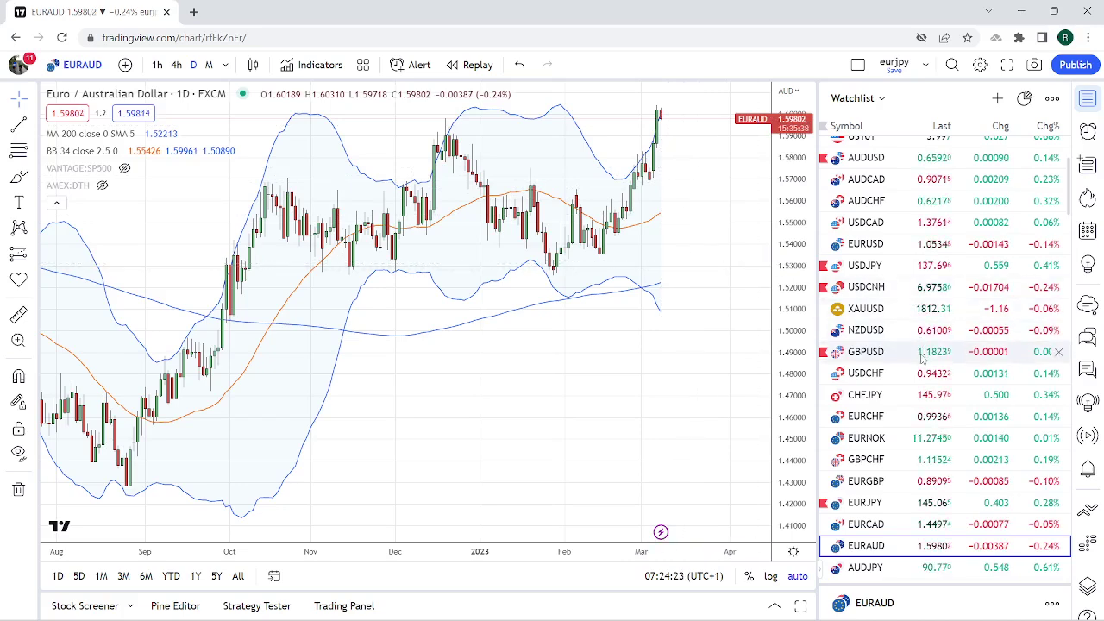
{"action": "scroll", "coordinate": [921, 359], "scroll_direction": "up", "scroll_amount": 2}
{"action": "scroll", "coordinate": [921, 359], "scroll_direction": "up", "scroll_amount": 1}
{"action": "scroll", "coordinate": [916, 345], "scroll_direction": "down", "scroll_amount": 3}
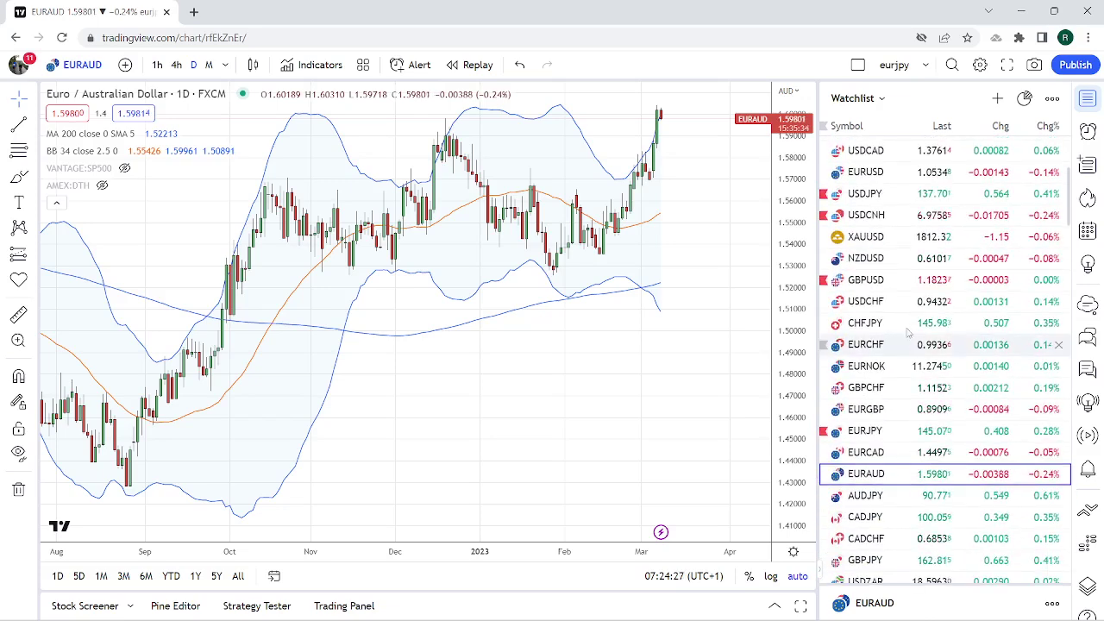
{"action": "scroll", "coordinate": [901, 316], "scroll_direction": "down", "scroll_amount": 1}
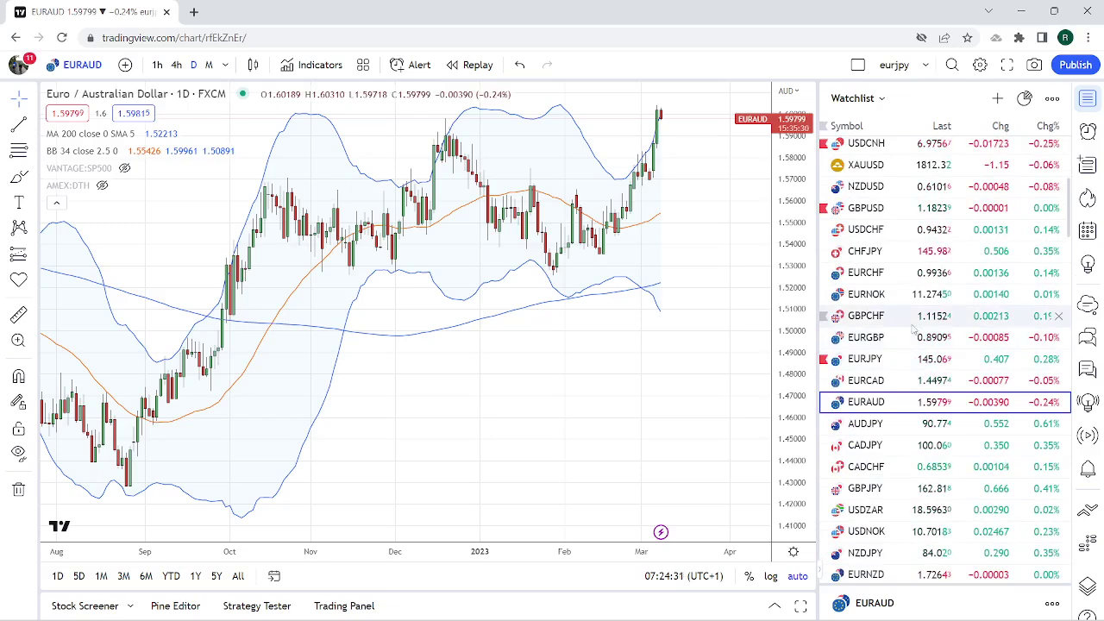
{"action": "scroll", "coordinate": [913, 329], "scroll_direction": "up", "scroll_amount": 1}
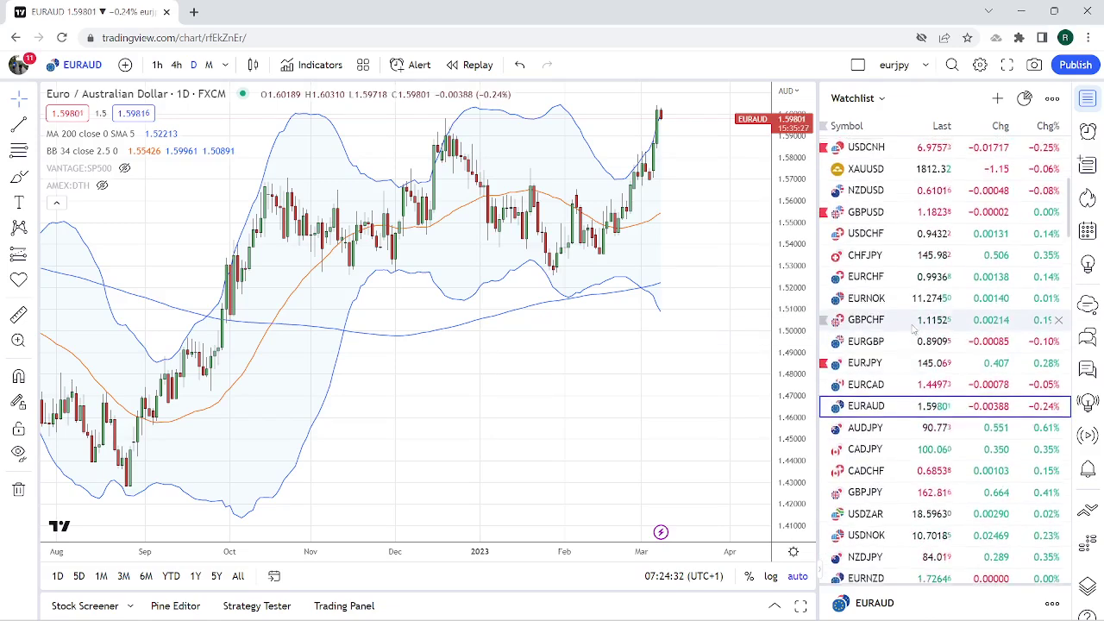
{"action": "scroll", "coordinate": [913, 329], "scroll_direction": "up", "scroll_amount": 2}
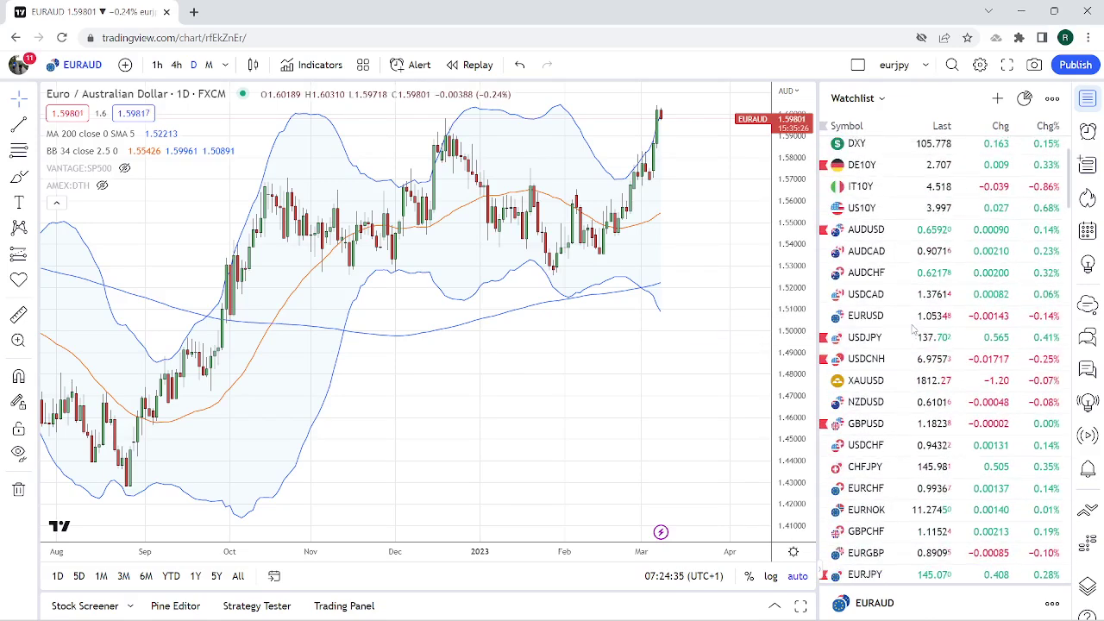
- Load the AUDUSD daily chart from the watchlist
{"action": "left_click", "coordinate": [868, 232]}
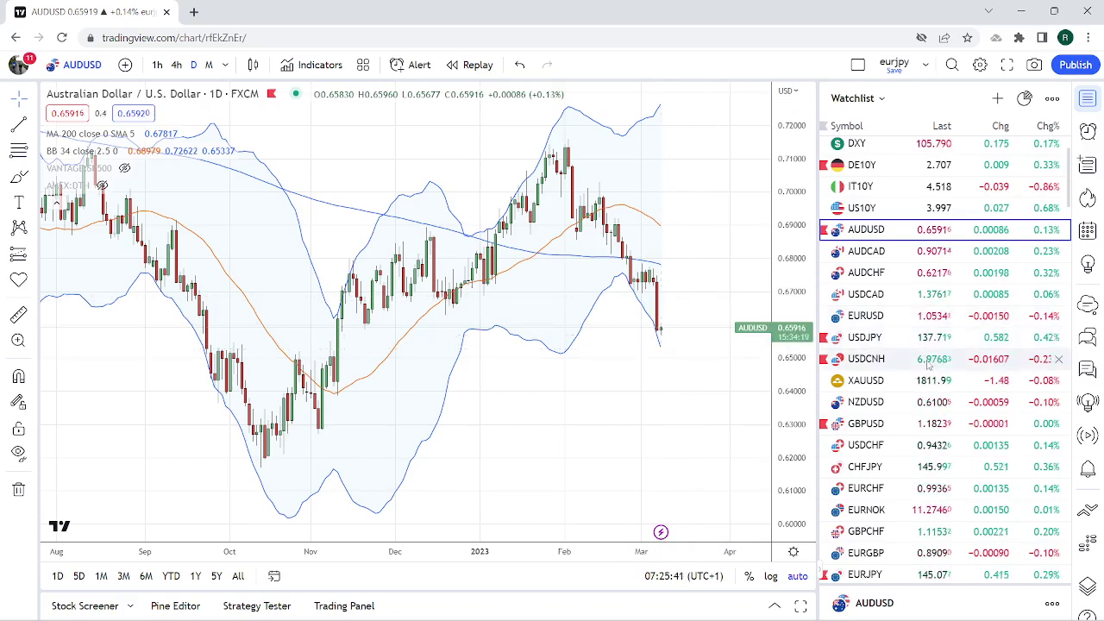
- Review the EURUSD daily chart, then switch to EURCHF
{"action": "left_click", "coordinate": [910, 316]}
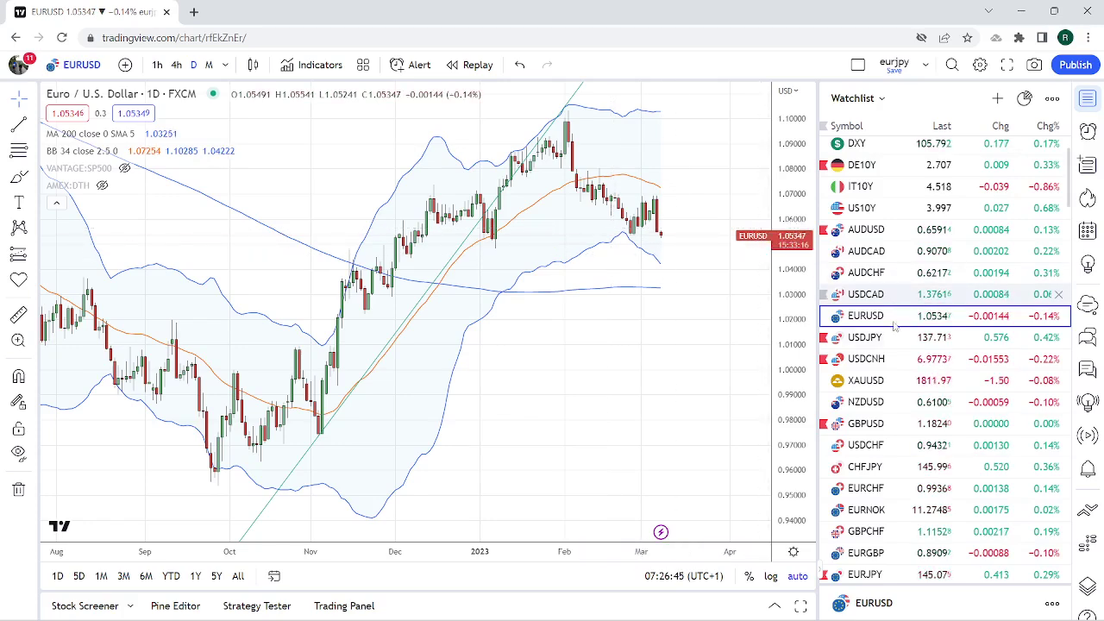
{"action": "left_click", "coordinate": [875, 489]}
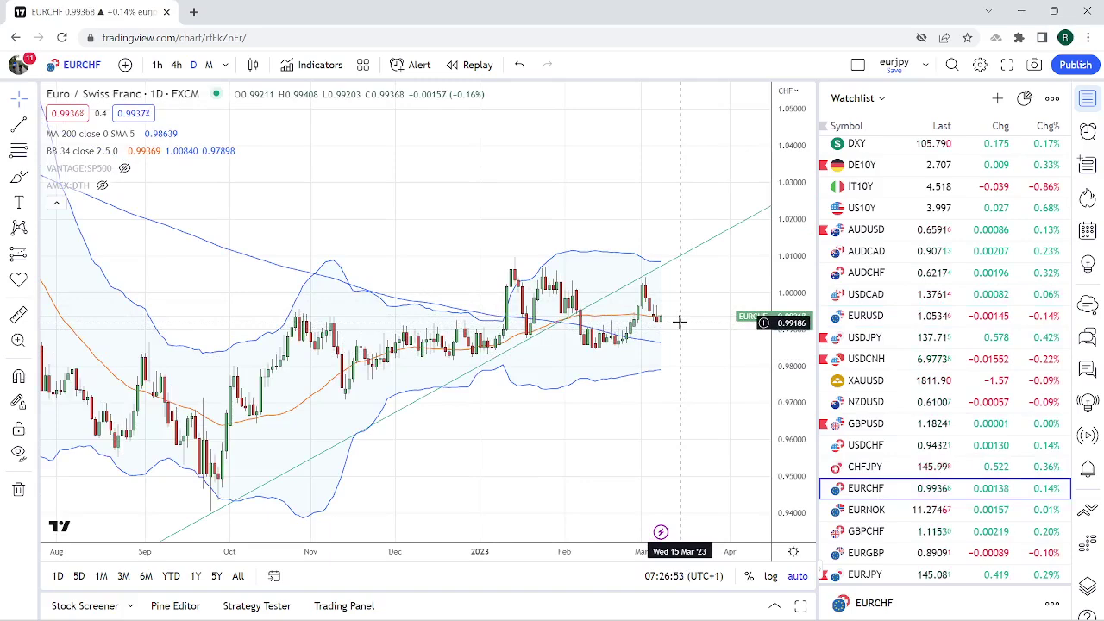
- Change the EURCHF chart to 1-hour candles by entering 1h
{"action": "type", "text": "1h"}
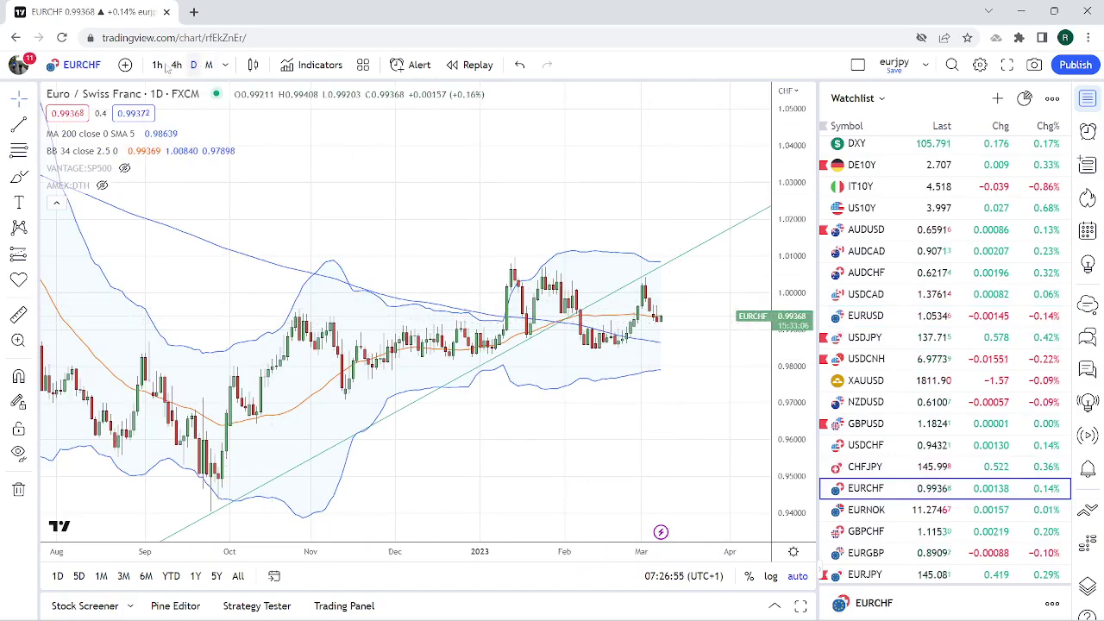
{"action": "key", "text": "Return"}
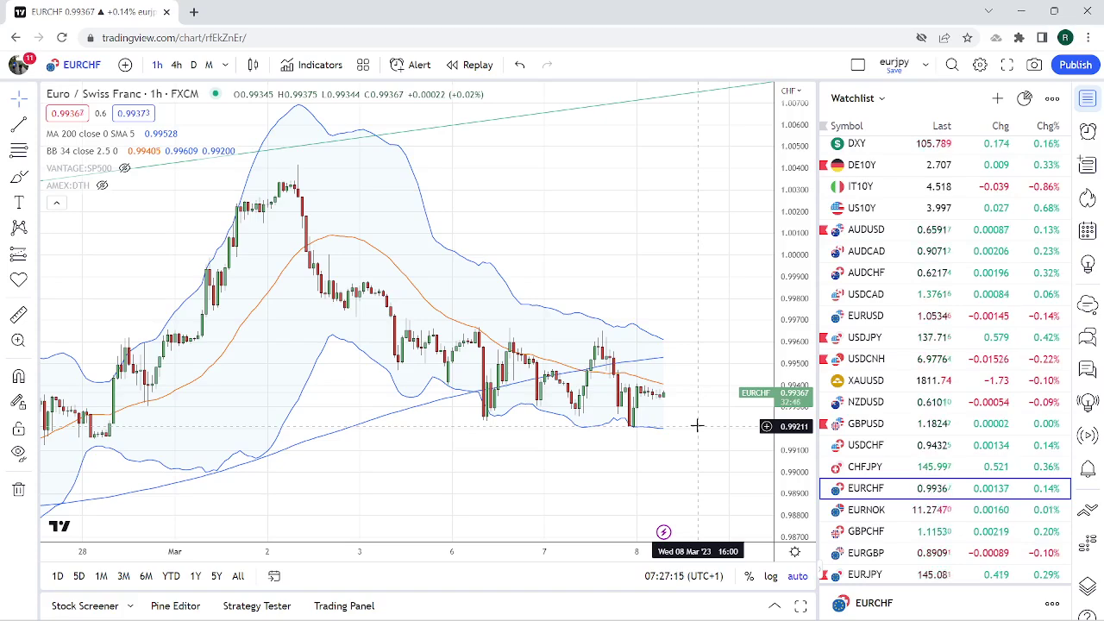
{"action": "scroll", "coordinate": [959, 378], "scroll_direction": "down", "scroll_amount": 1}
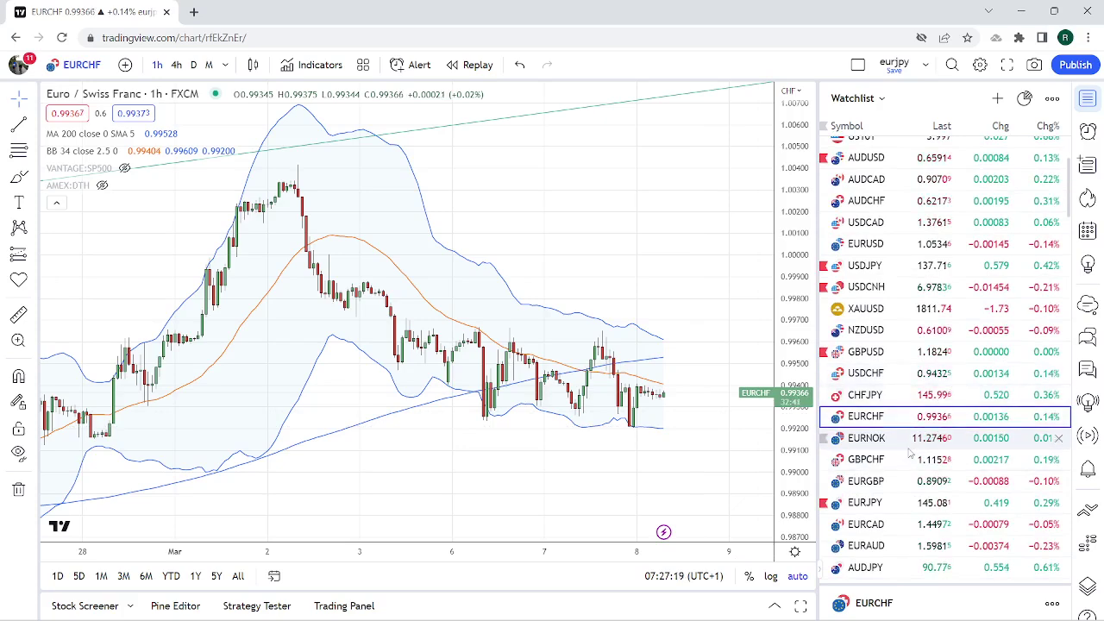
{"action": "scroll", "coordinate": [910, 454], "scroll_direction": "up", "scroll_amount": 2}
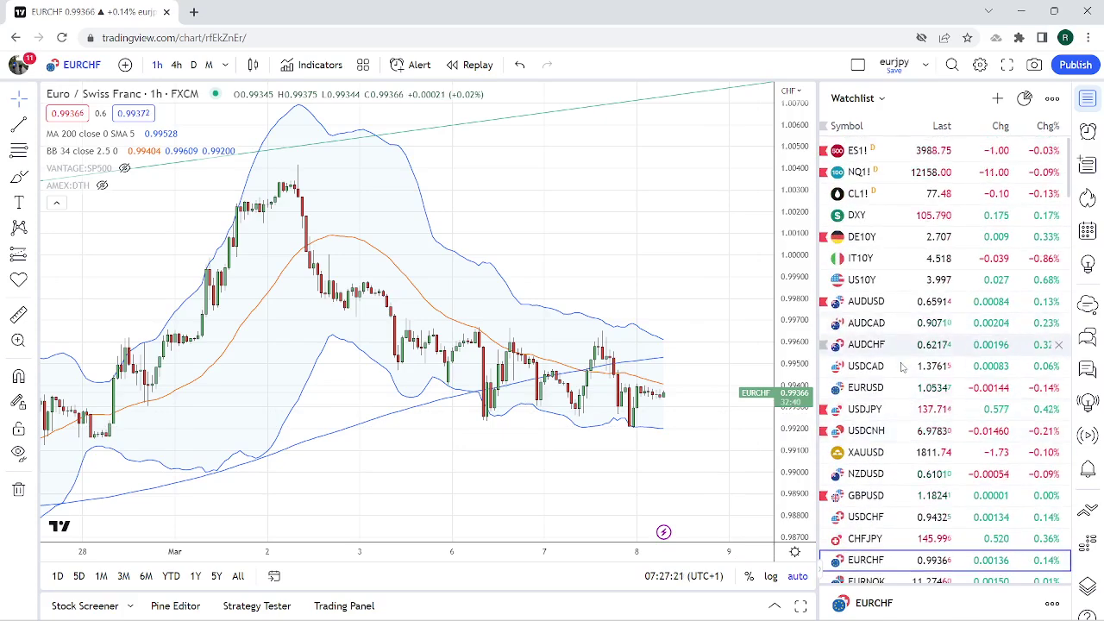
- Open GBPUSD and zoom out over more hourly history, then switch to EURGBP
{"action": "left_click", "coordinate": [882, 496]}
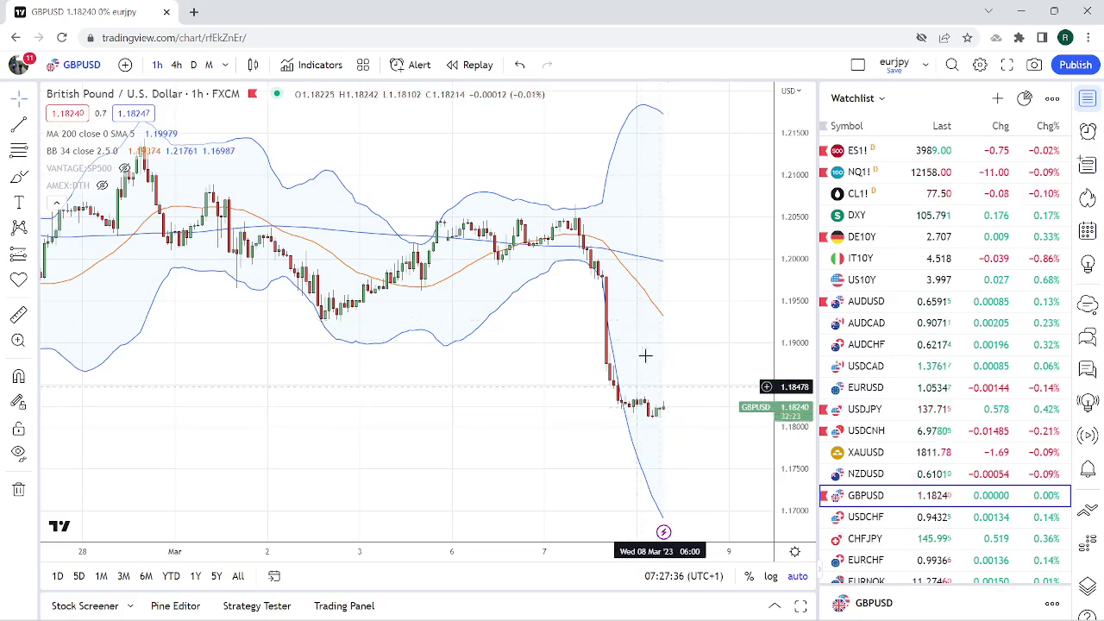
{"action": "scroll", "coordinate": [638, 348], "scroll_direction": "down", "scroll_amount": 3}
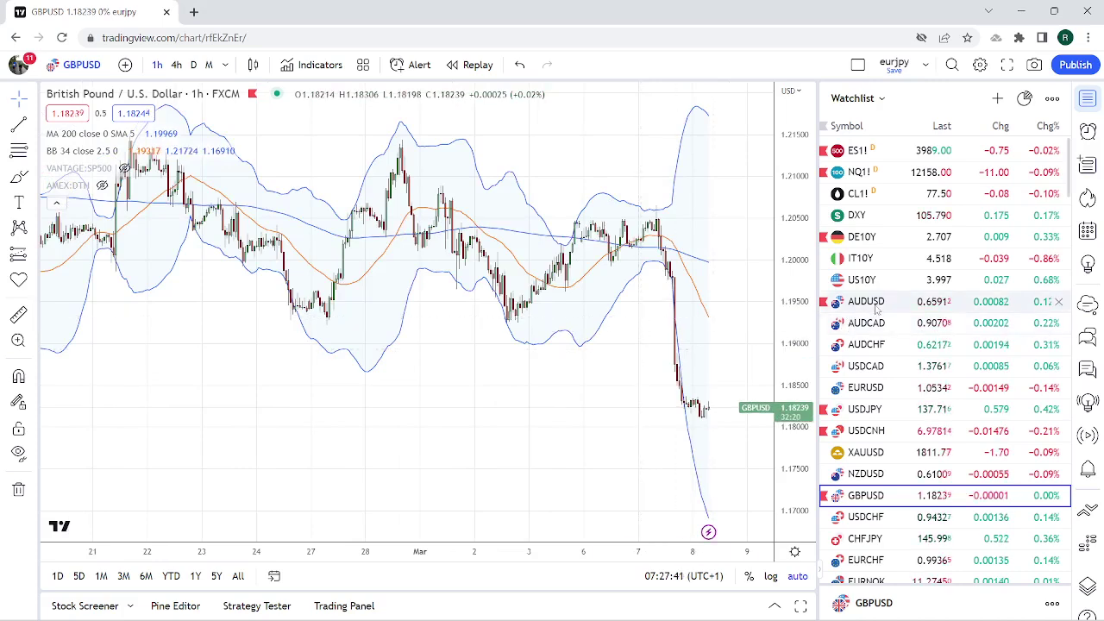
{"action": "scroll", "coordinate": [877, 308], "scroll_direction": "down", "scroll_amount": 1}
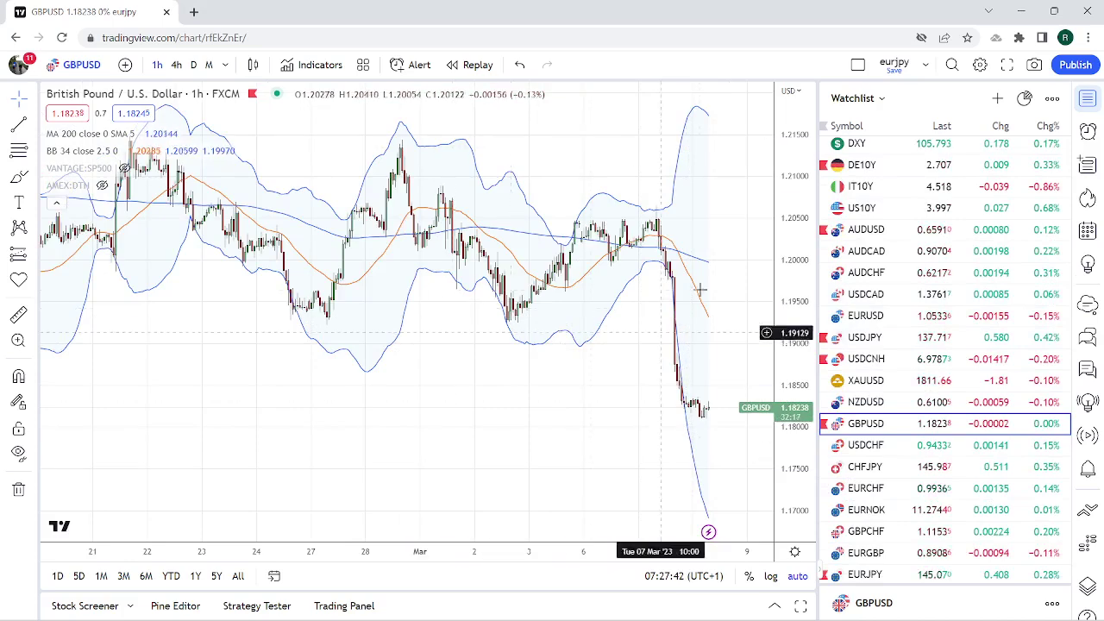
{"action": "scroll", "coordinate": [884, 449], "scroll_direction": "down", "scroll_amount": 1}
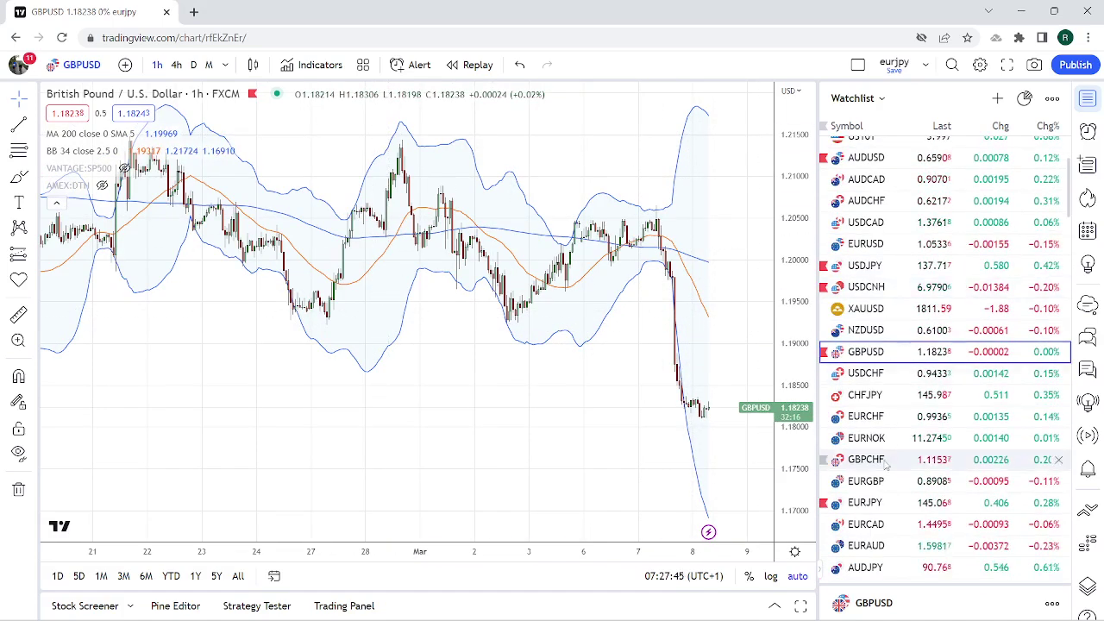
{"action": "left_click", "coordinate": [865, 481]}
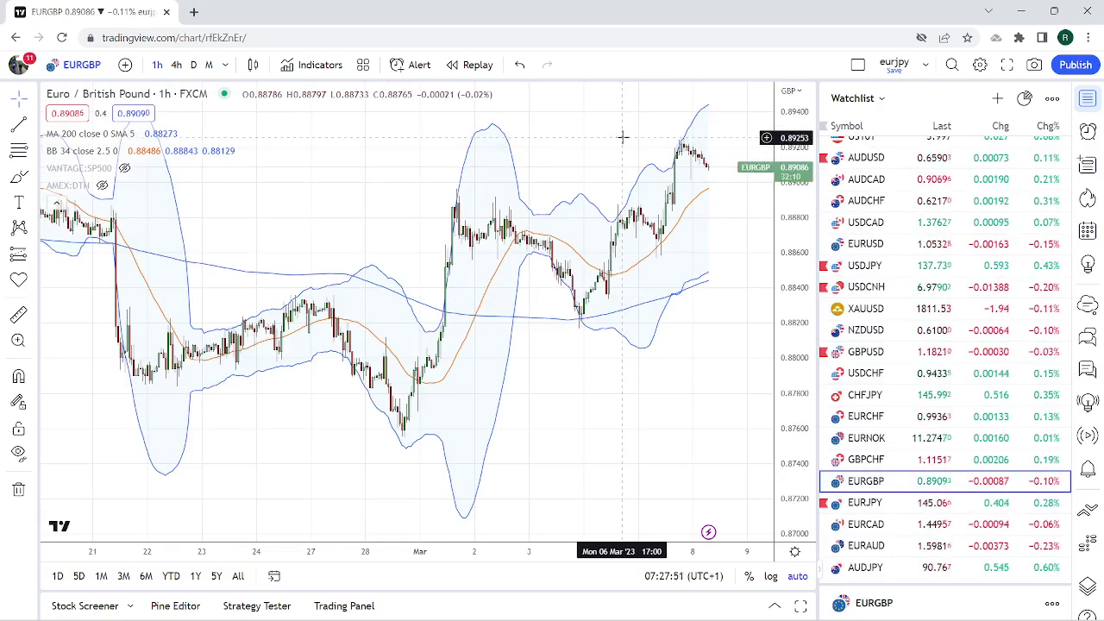
- Show EURGBP on daily candles, then load the USDMXN chart
{"action": "left_click", "coordinate": [193, 64]}
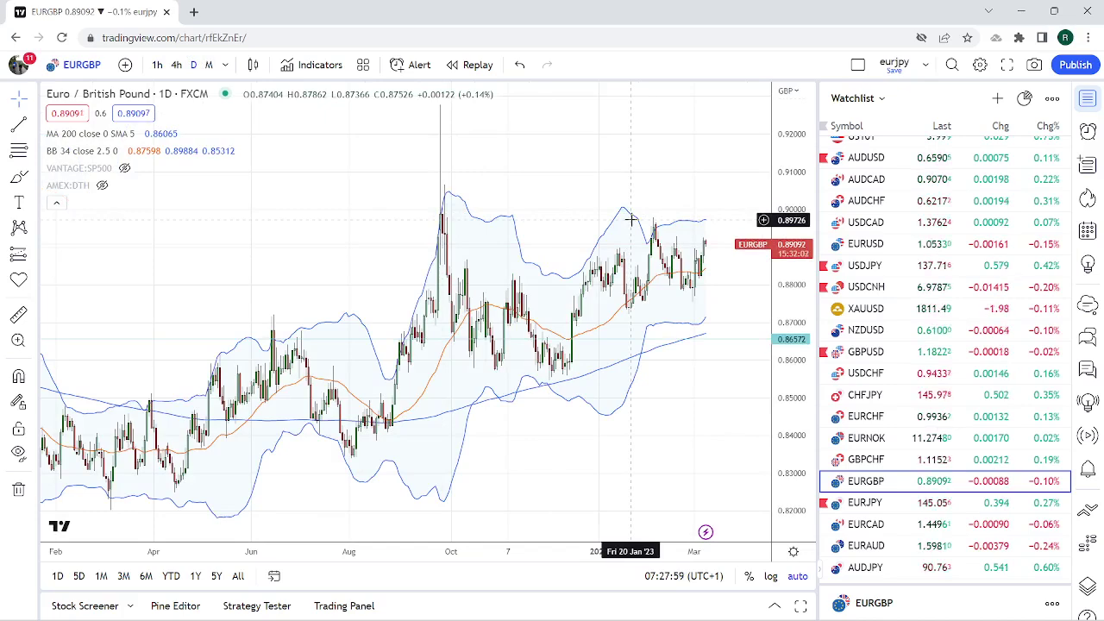
{"action": "scroll", "coordinate": [882, 290], "scroll_direction": "down", "scroll_amount": 3}
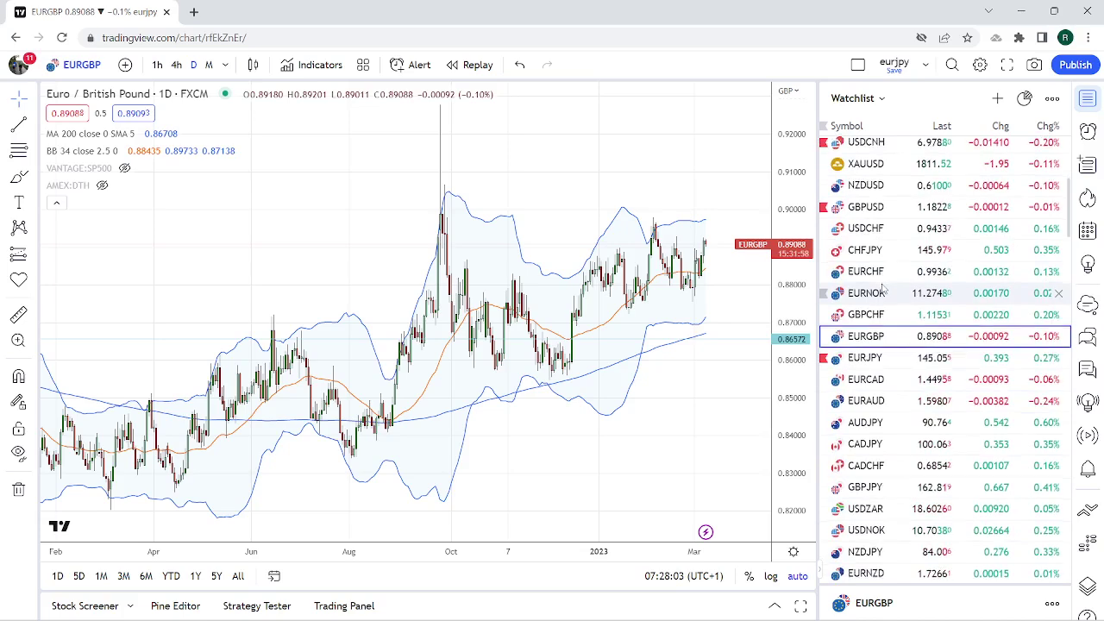
{"action": "scroll", "coordinate": [882, 289], "scroll_direction": "down", "scroll_amount": 2}
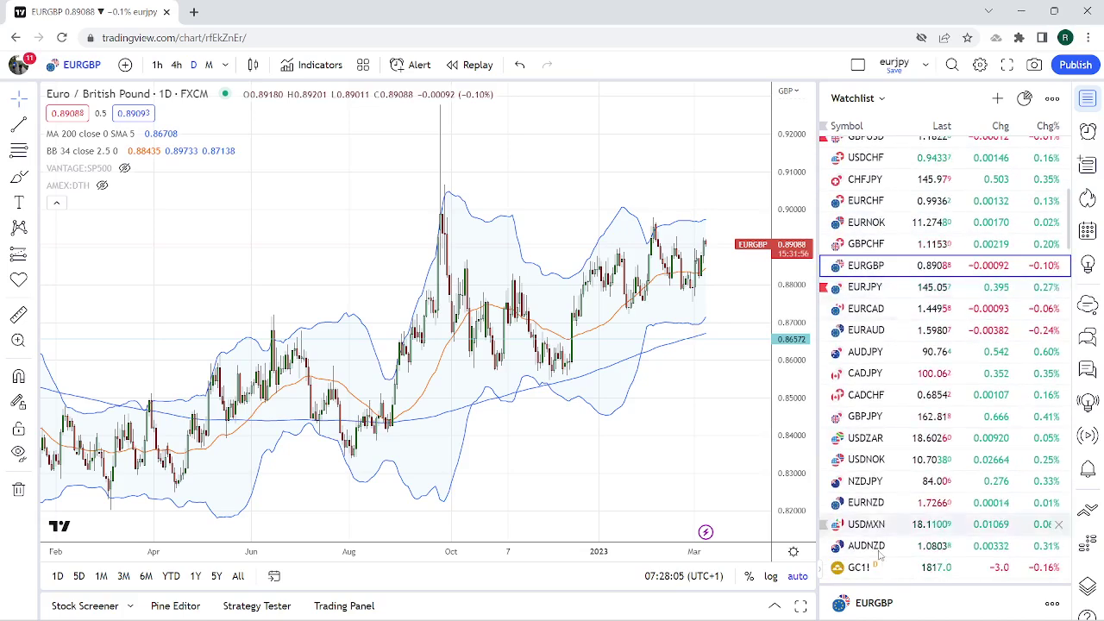
{"action": "left_click", "coordinate": [873, 525]}
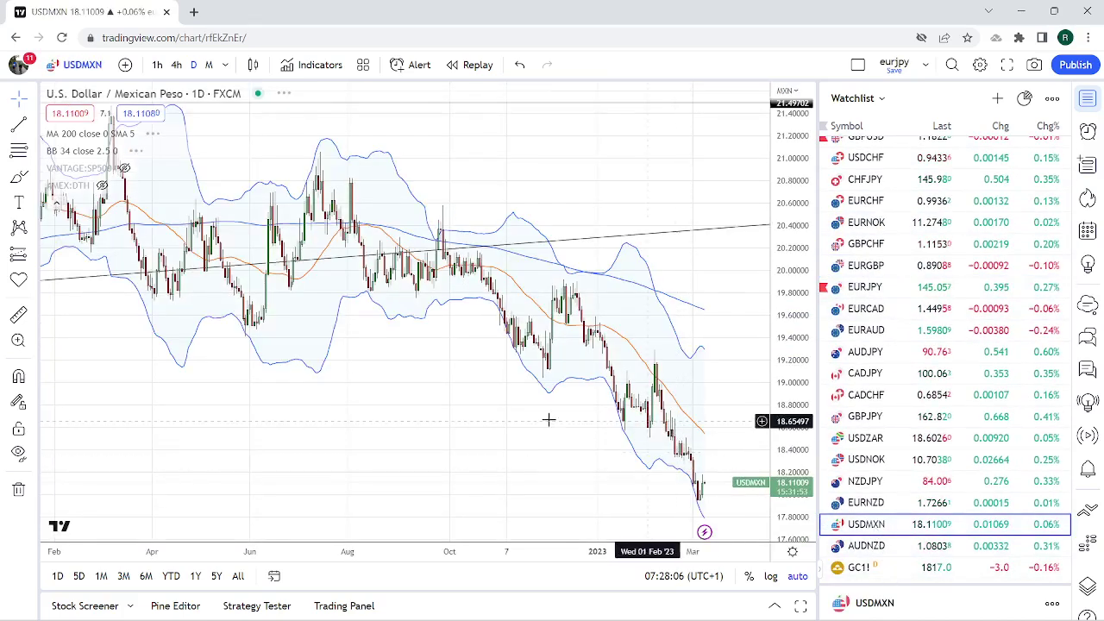
- View USDMXN on monthly candles, then return it to daily candles
{"action": "scroll", "coordinate": [490, 446], "scroll_direction": "up", "scroll_amount": 3}
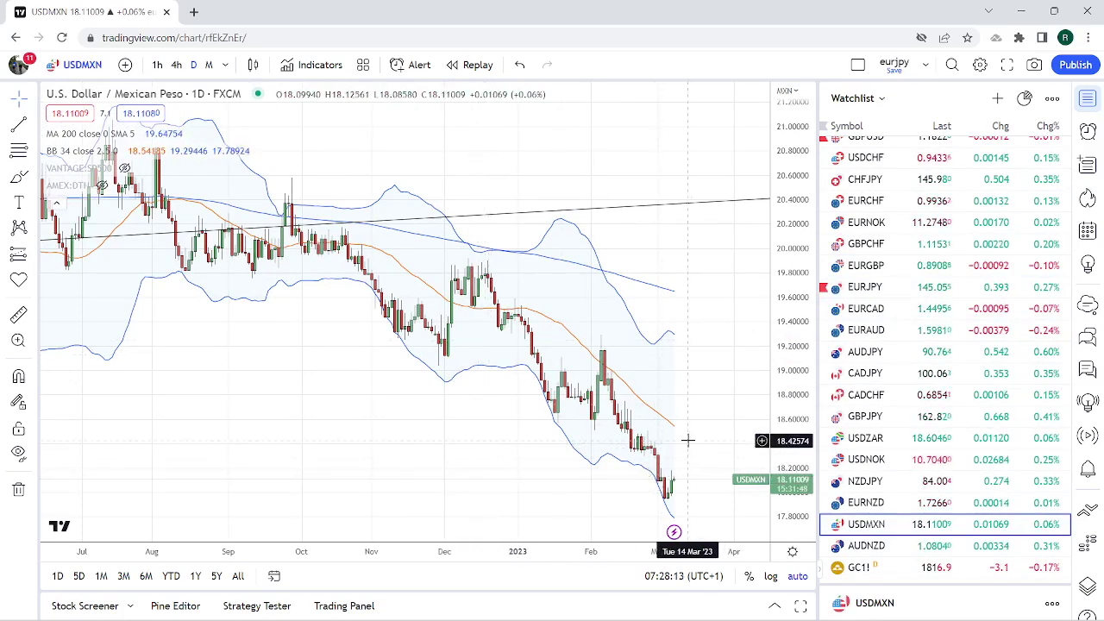
{"action": "left_click", "coordinate": [208, 65]}
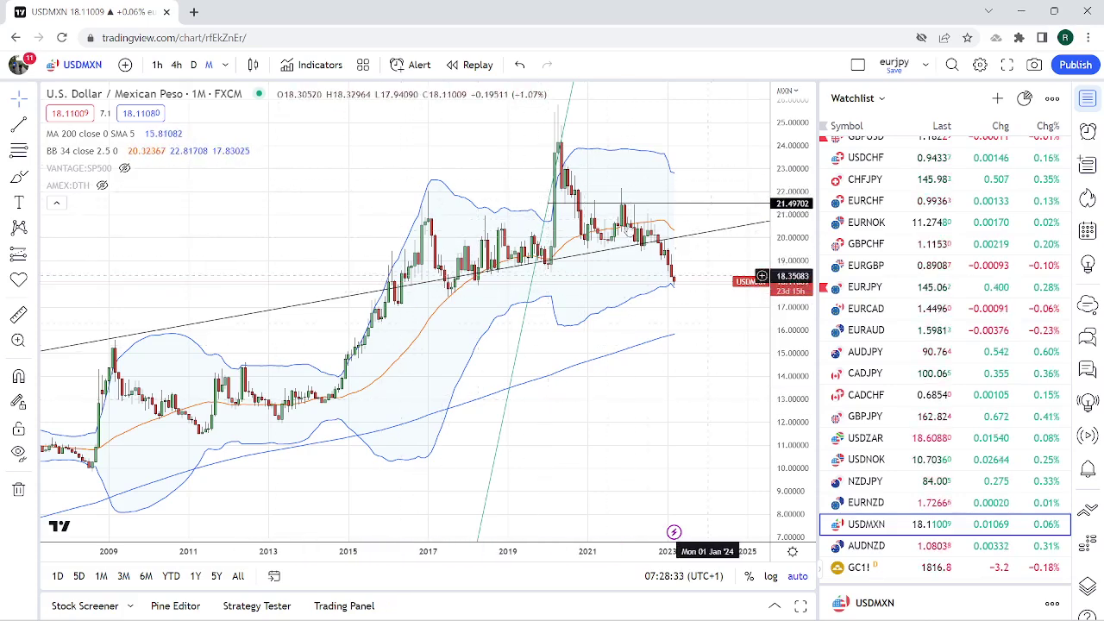
{"action": "left_click", "coordinate": [195, 67]}
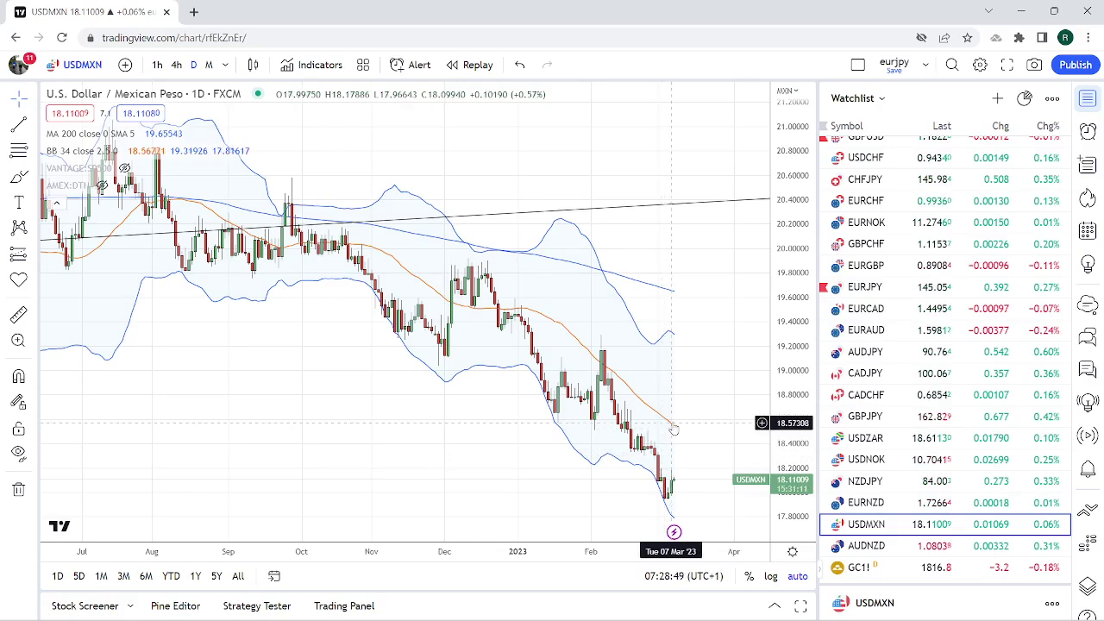
{"action": "scroll", "coordinate": [893, 426], "scroll_direction": "up", "scroll_amount": 5}
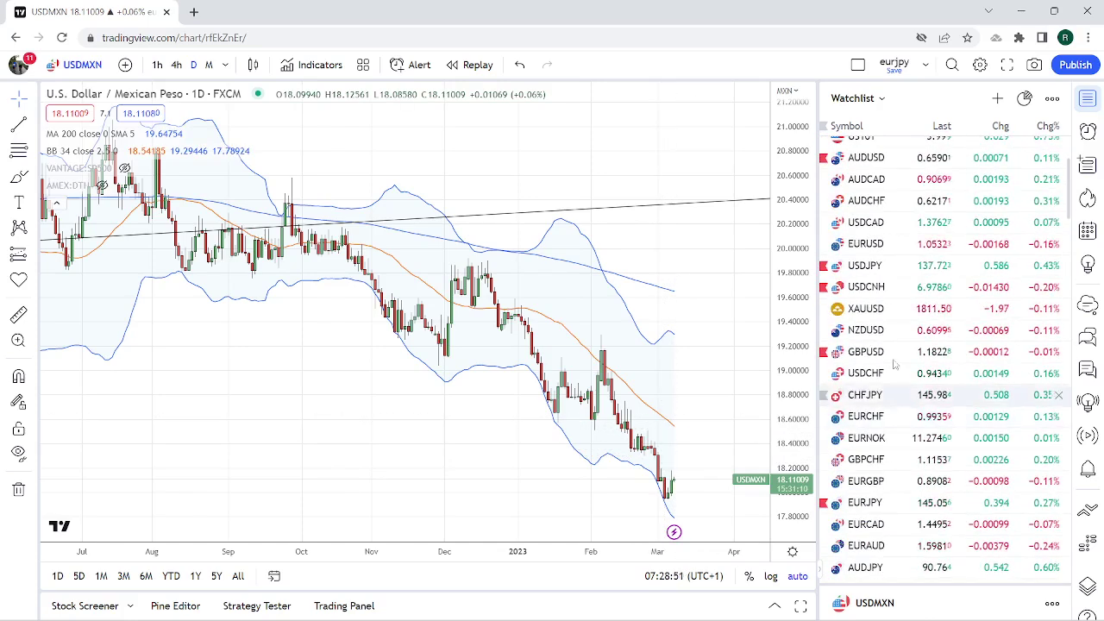
- Load the XAUUSD (Gold Spot / U.S. Dollar) daily chart from the Watchlist
{"action": "left_click", "coordinate": [871, 310]}
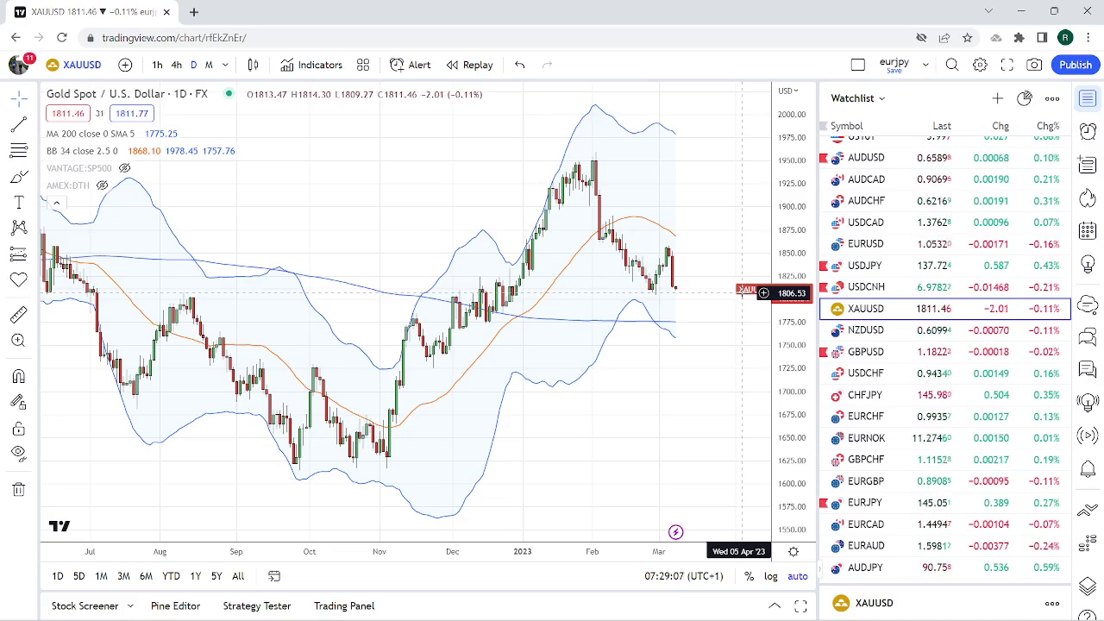
- Move up the Watchlist to load the USDJPY daily chart with its trend line
{"action": "key", "text": "Up"}
{"action": "key", "text": "Up"}
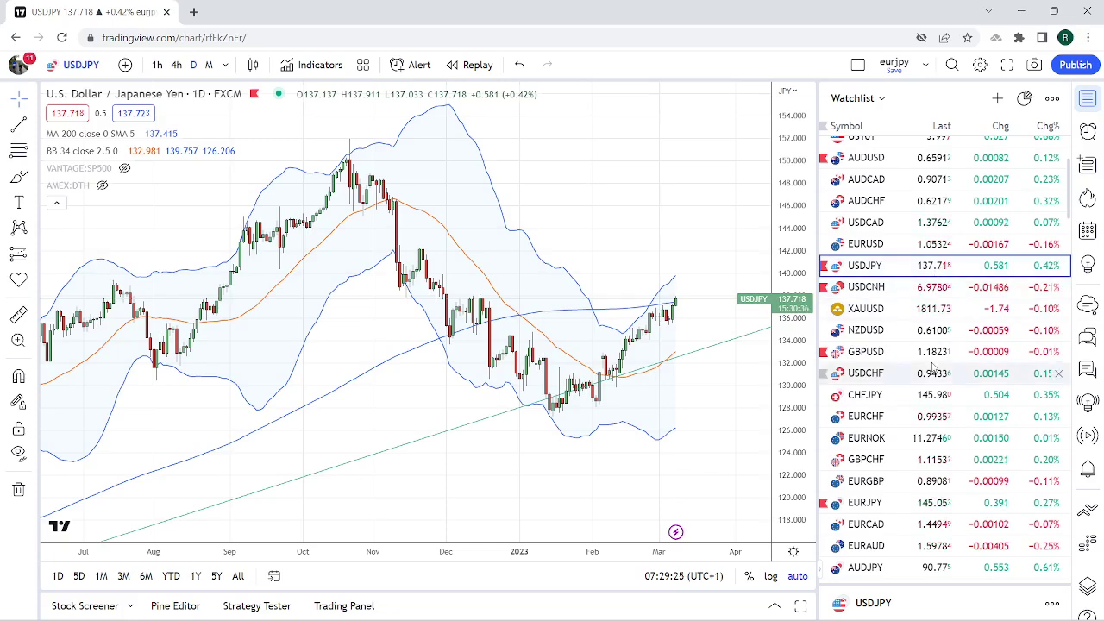
{"action": "scroll", "coordinate": [940, 351], "scroll_direction": "down", "scroll_amount": 1}
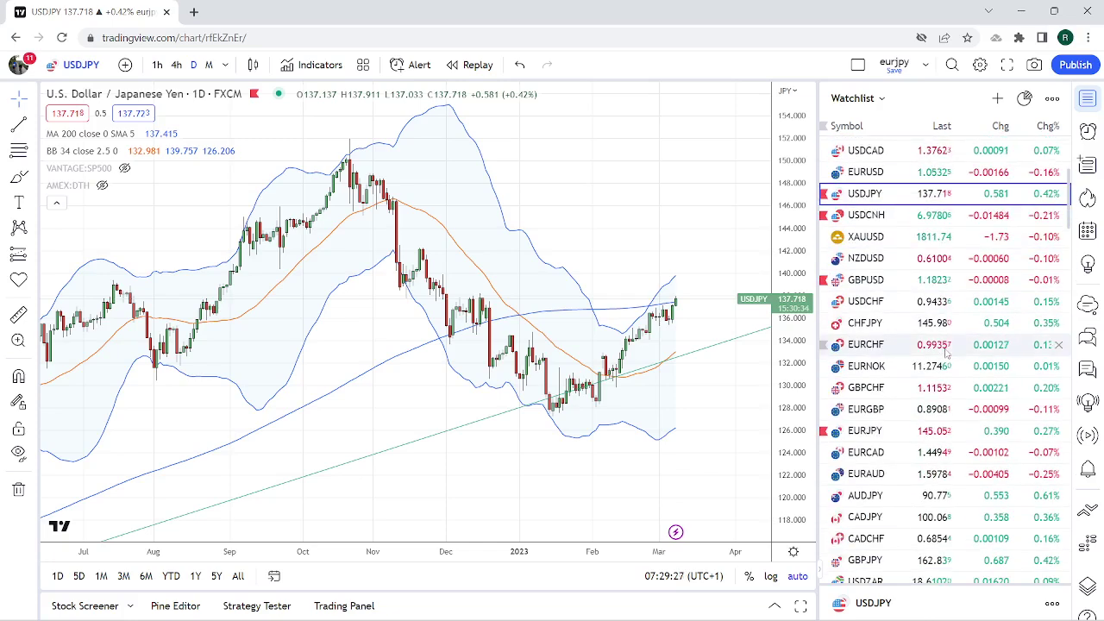